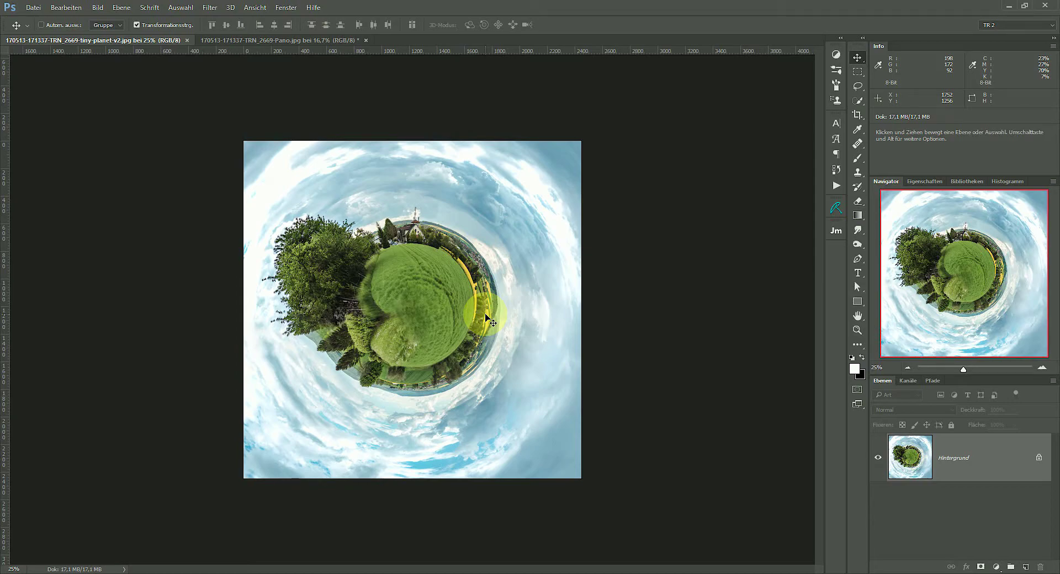
pyautogui.click(288, 40)
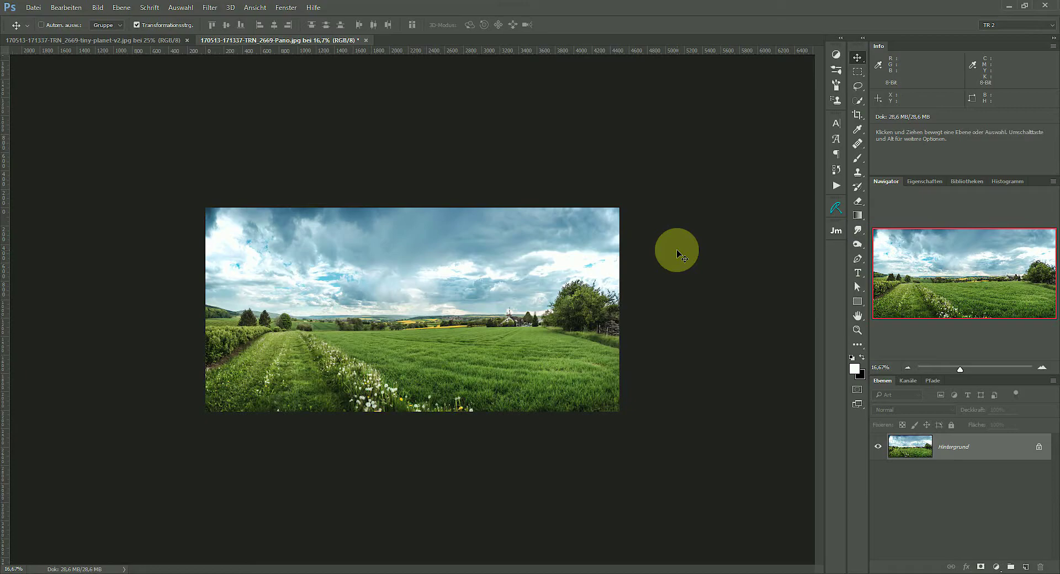
pyautogui.click(118, 40)
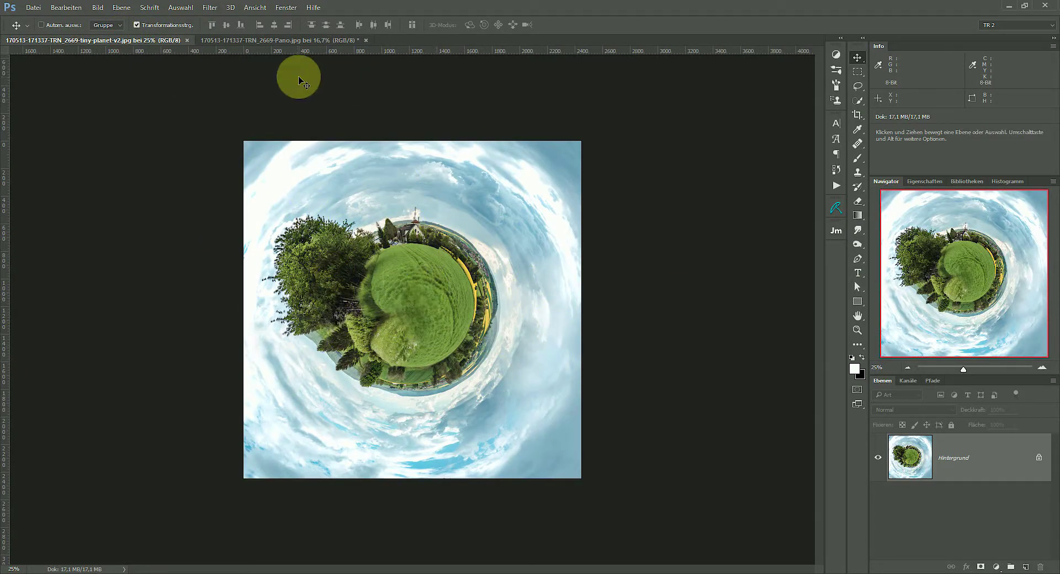
pyautogui.click(277, 40)
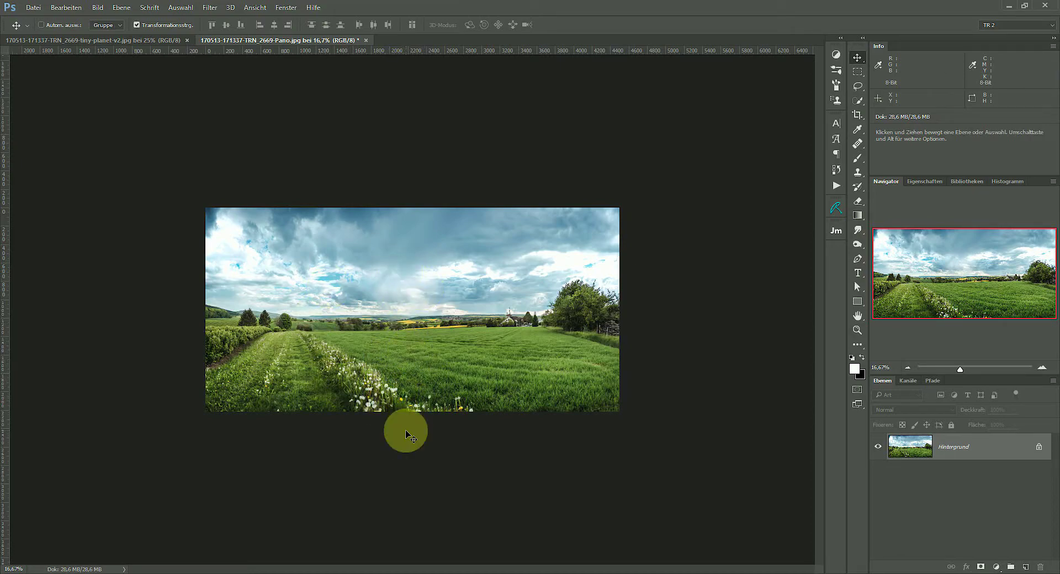
# Trim the panorama's top and bottom edges with the Crop tool, leaving 4500 × 2015 px.
pyautogui.press('c')
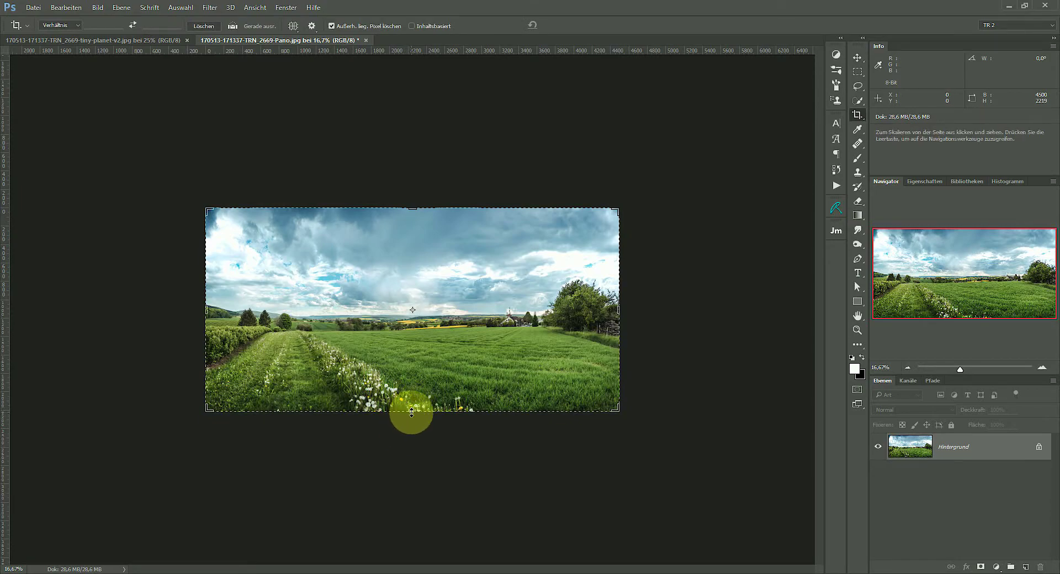
pyautogui.moveTo(413, 411); pyautogui.dragTo(412, 403)
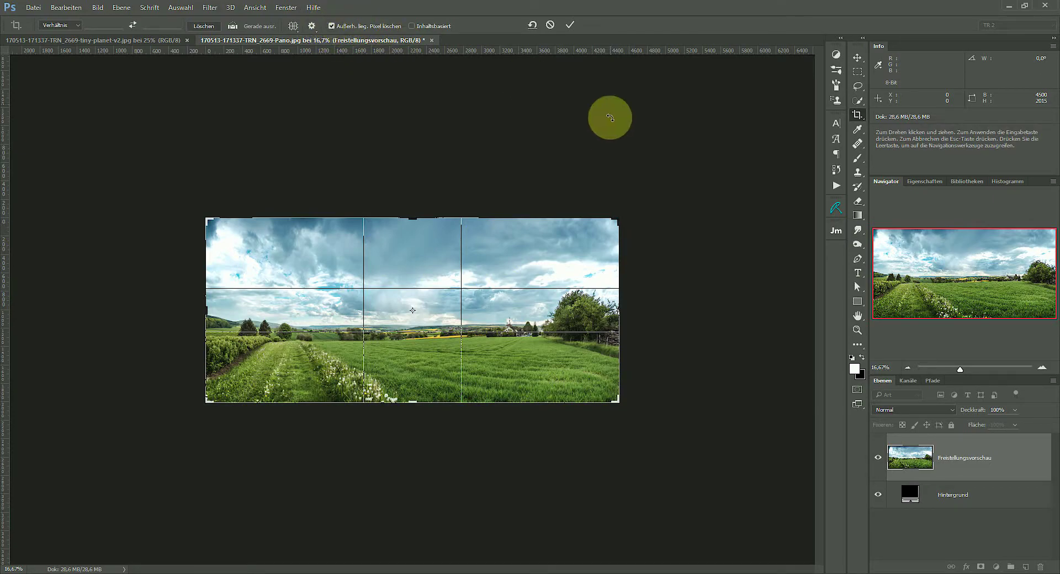
pyautogui.click(571, 27)
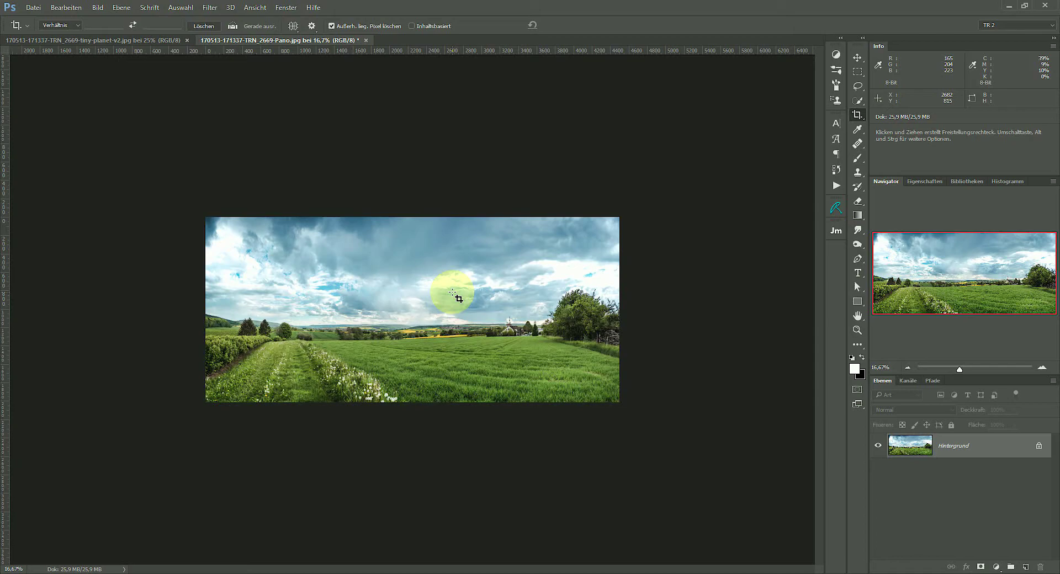
# In Image Size, unlink proportions and set height to 4500 px with width 4500 px.
pyautogui.press('h')
pyautogui.hotkey('ctrl', 'alt', 'i')
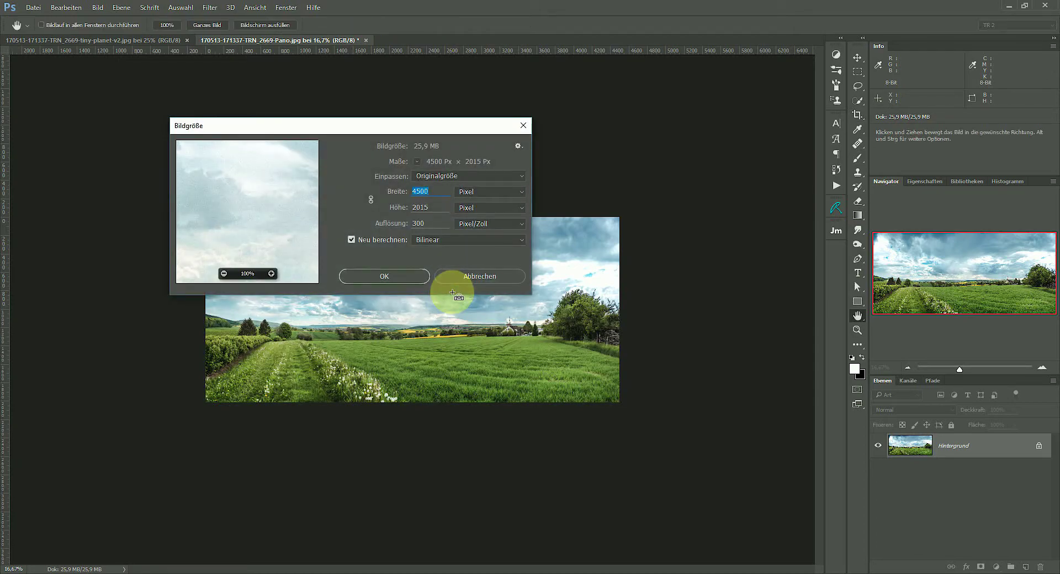
pyautogui.moveTo(355, 125); pyautogui.dragTo(454, 142)
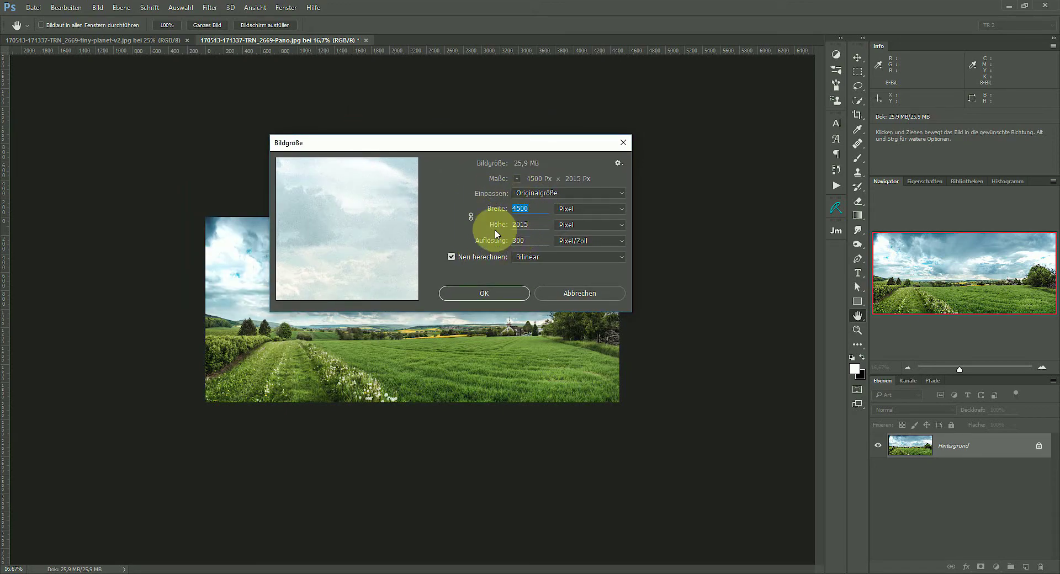
pyautogui.click(471, 217)
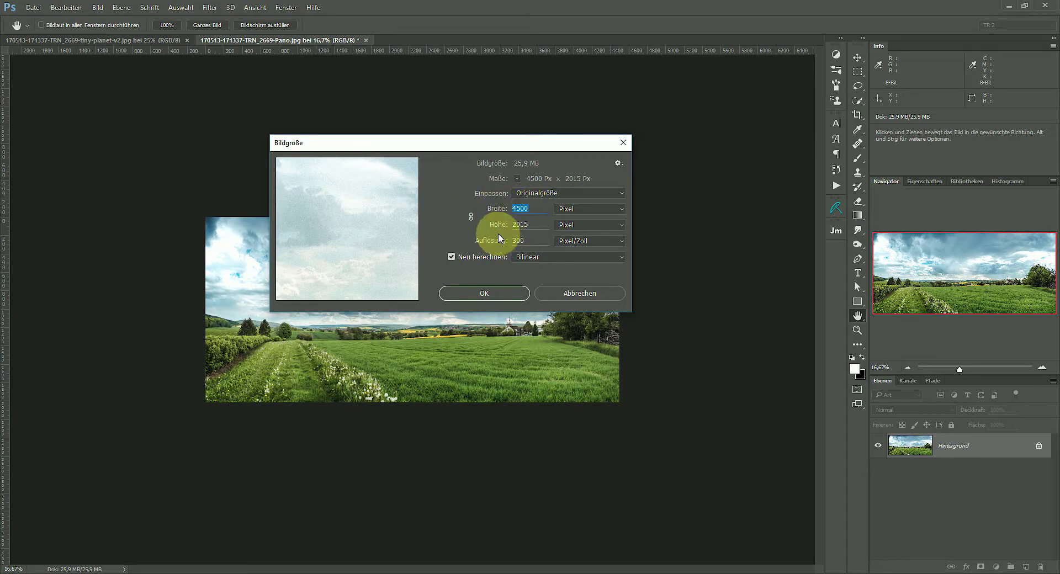
pyautogui.click(486, 225)
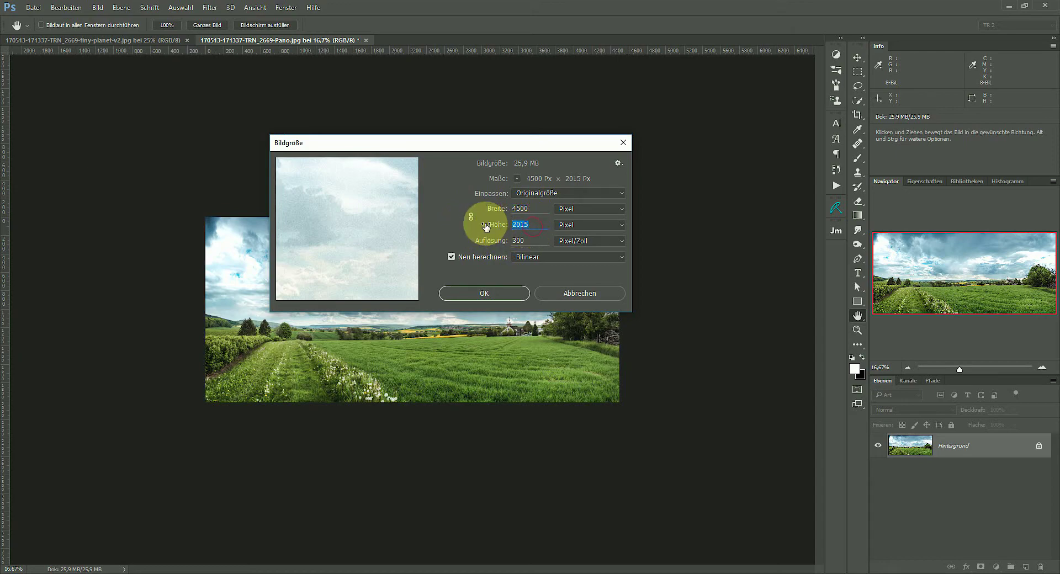
pyautogui.write('4500')
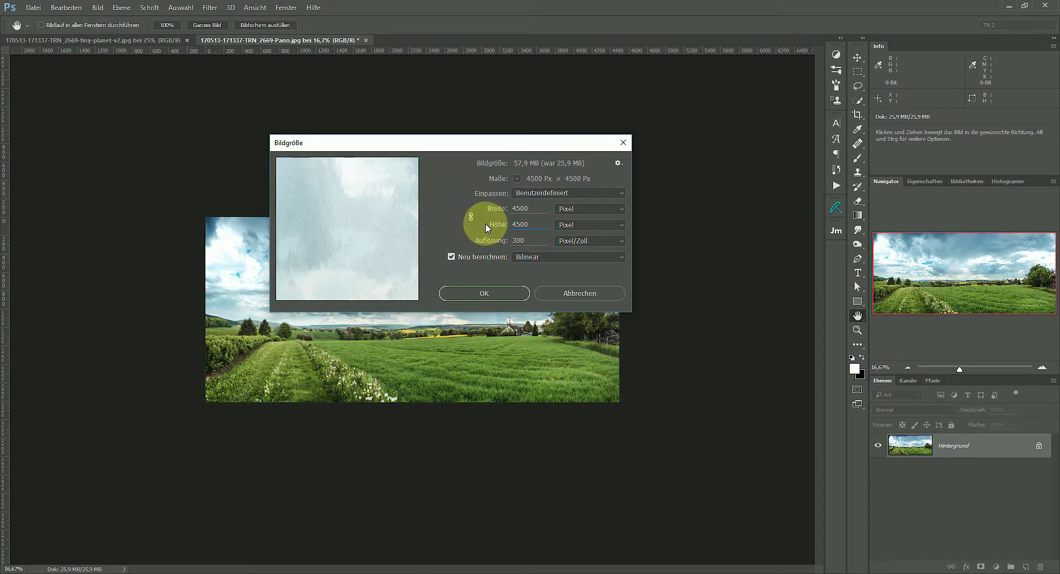
pyautogui.moveTo(355, 241)
pyautogui.mouseDown()
pyautogui.moveTo(368, 222)
pyautogui.moveTo(367, 288)
pyautogui.moveTo(367, 180)
pyautogui.moveTo(381, 257)
pyautogui.mouseUp()
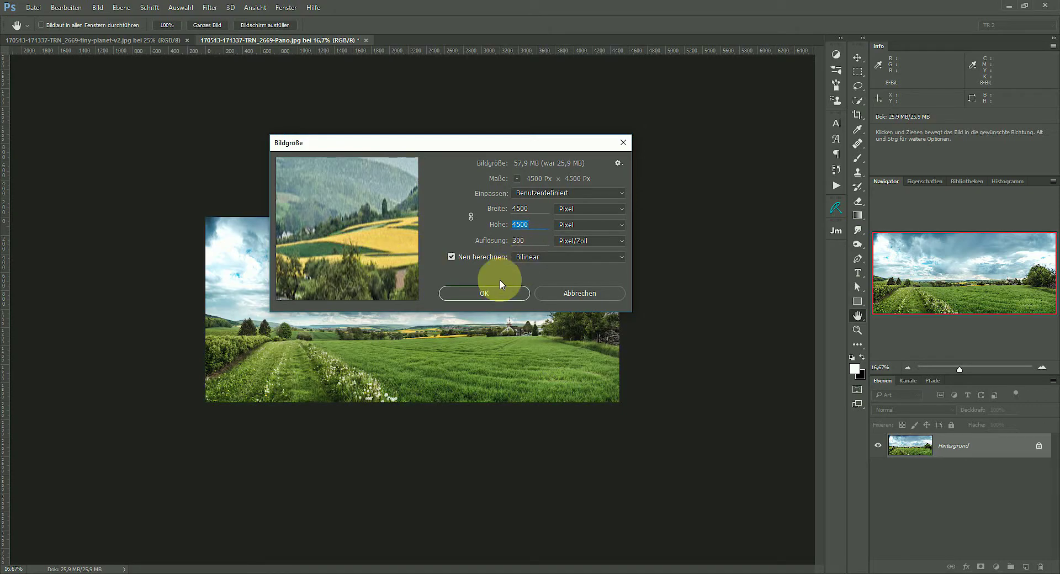
# Apply the 4500 × 4500 px size and rotate the canvas 180° via Bilddrehung.
pyautogui.click(490, 293)
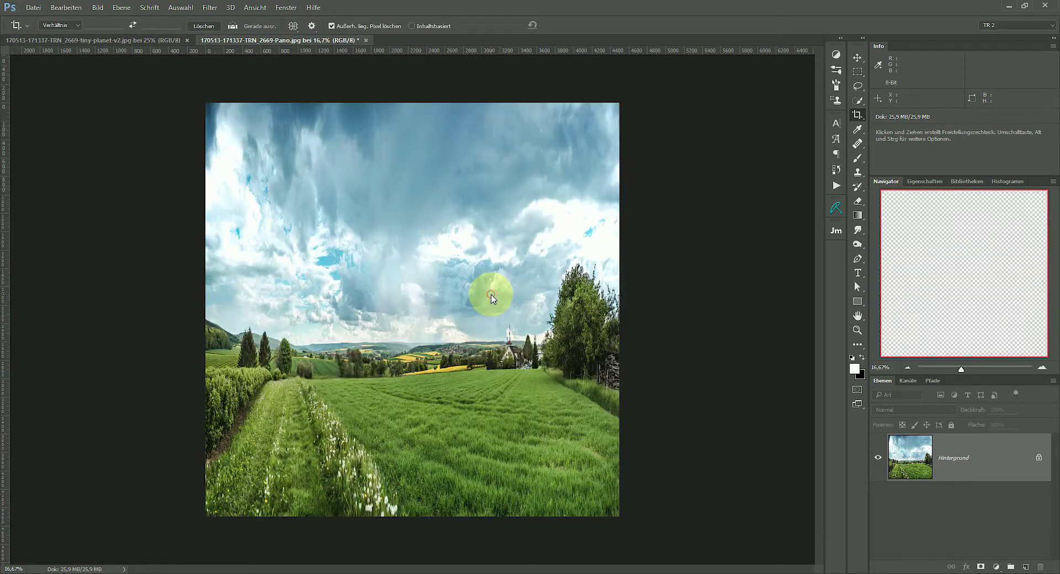
pyautogui.press('c')
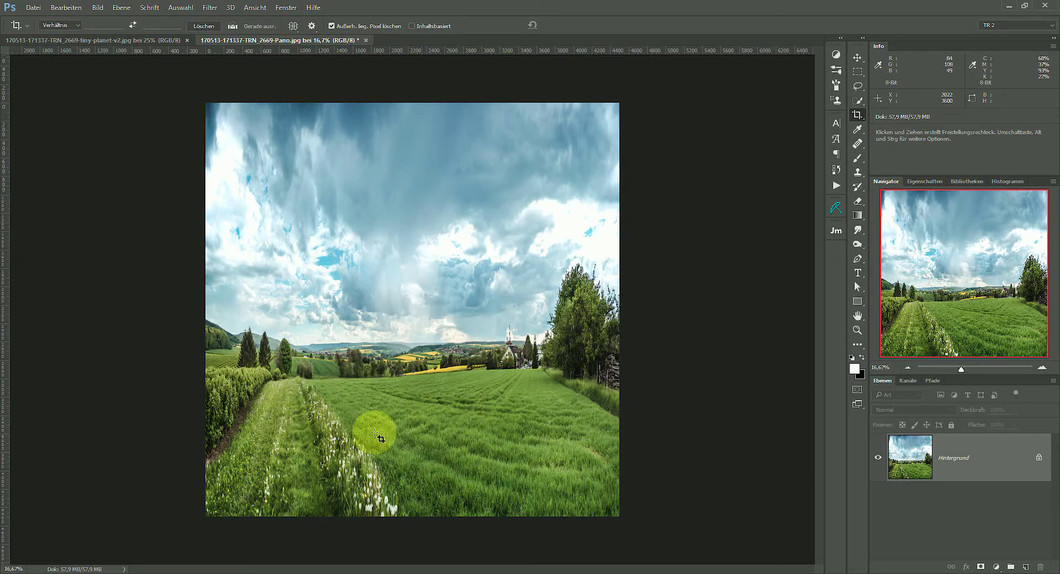
pyautogui.click(98, 7)
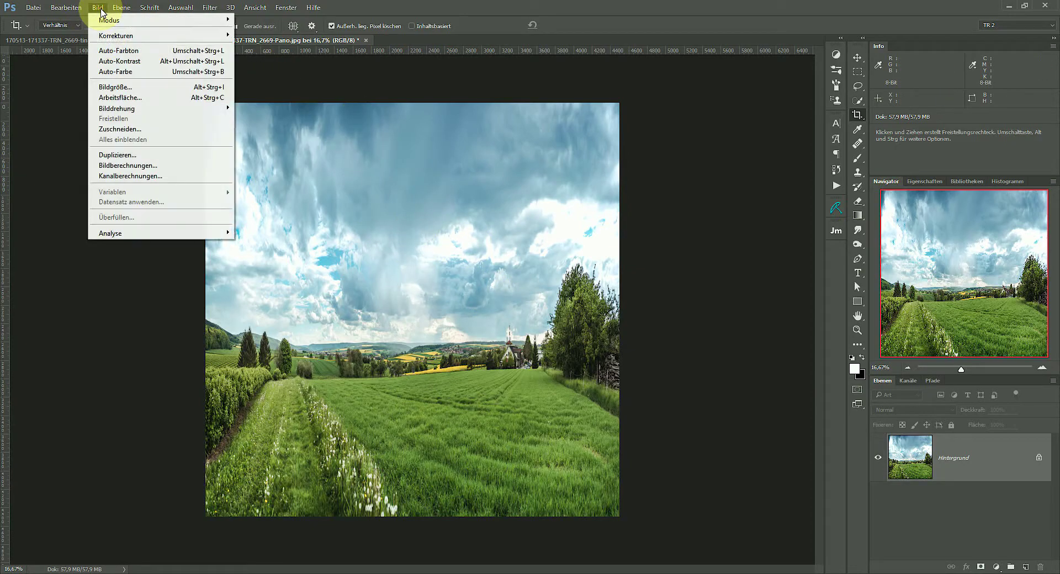
pyautogui.moveTo(158, 108)
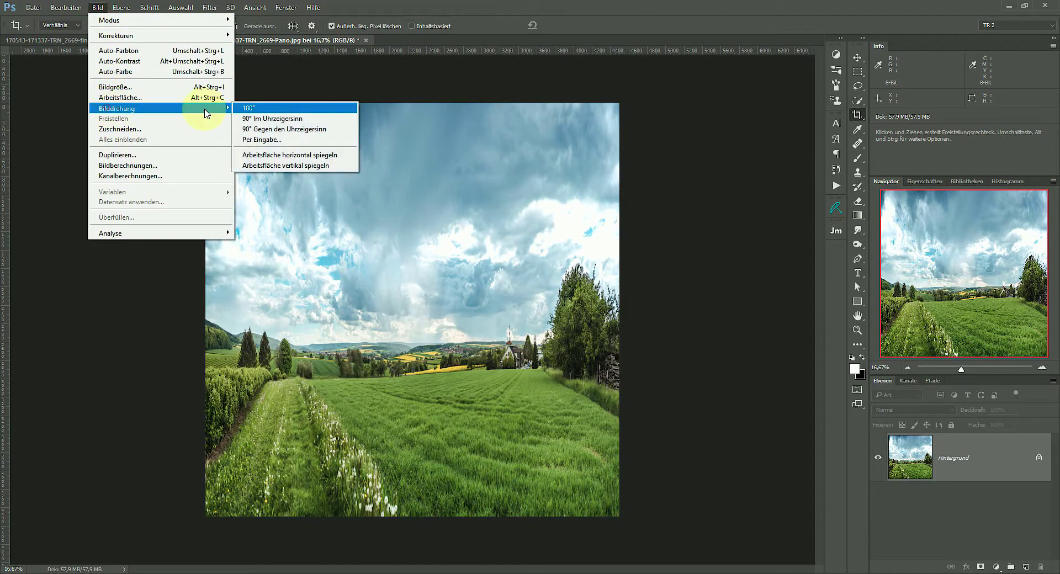
pyautogui.click(254, 108)
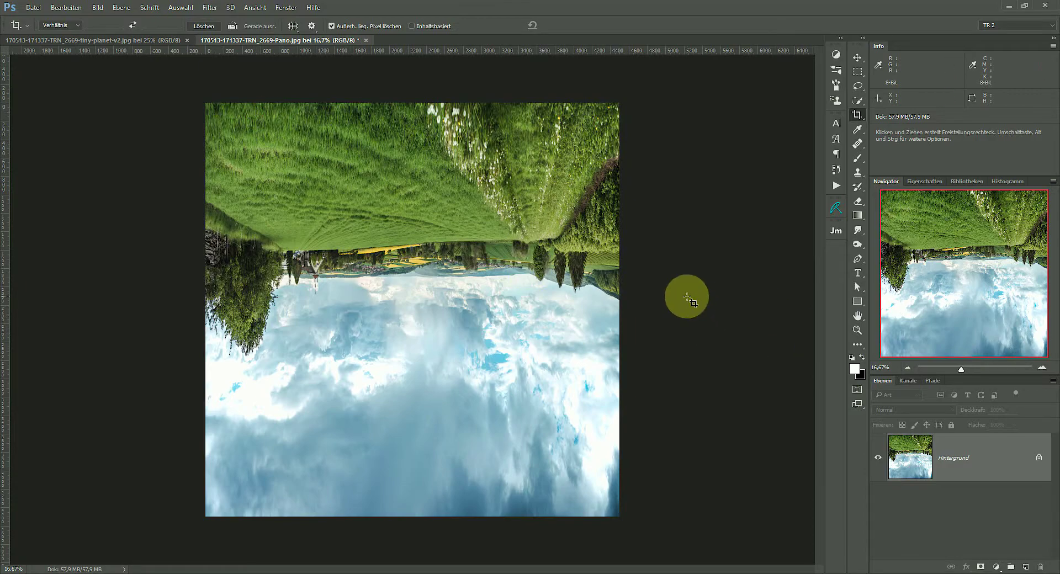
pyautogui.click(212, 8)
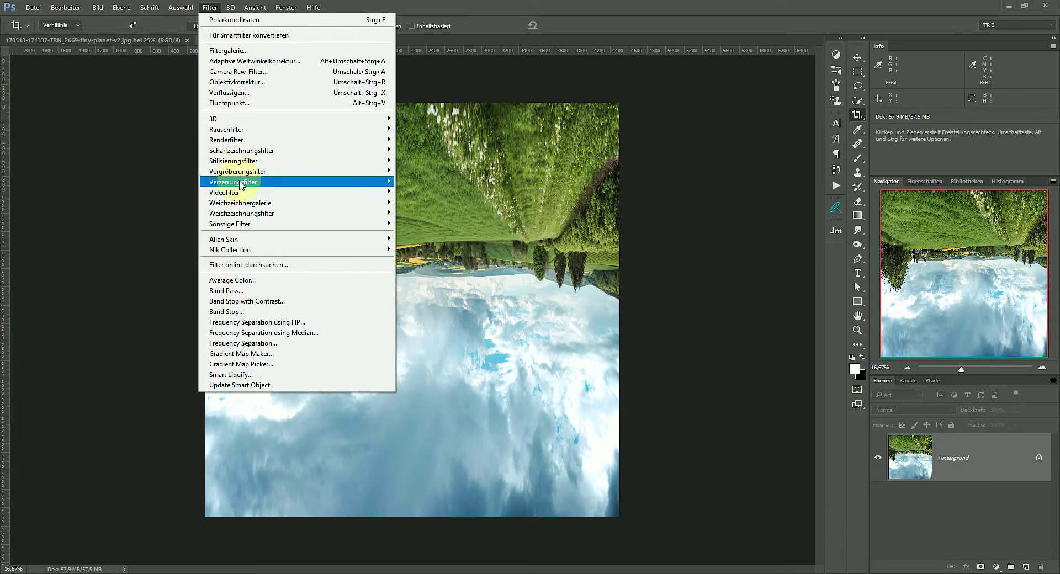
pyautogui.moveTo(234, 181)
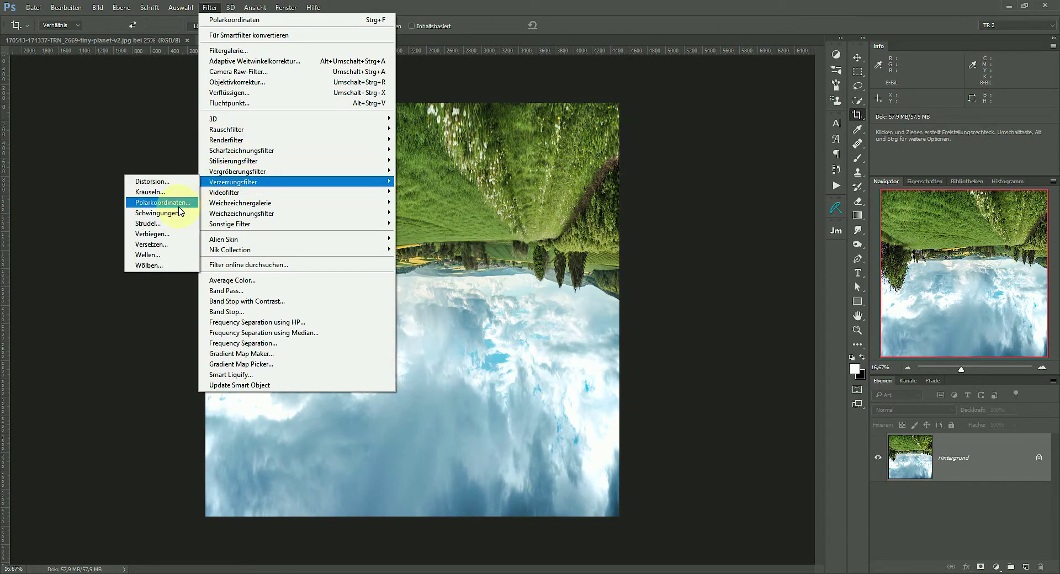
# Apply Polarkoordinaten with Rechteckig -> Polar to wrap the meadow into a planet.
pyautogui.click(183, 205)
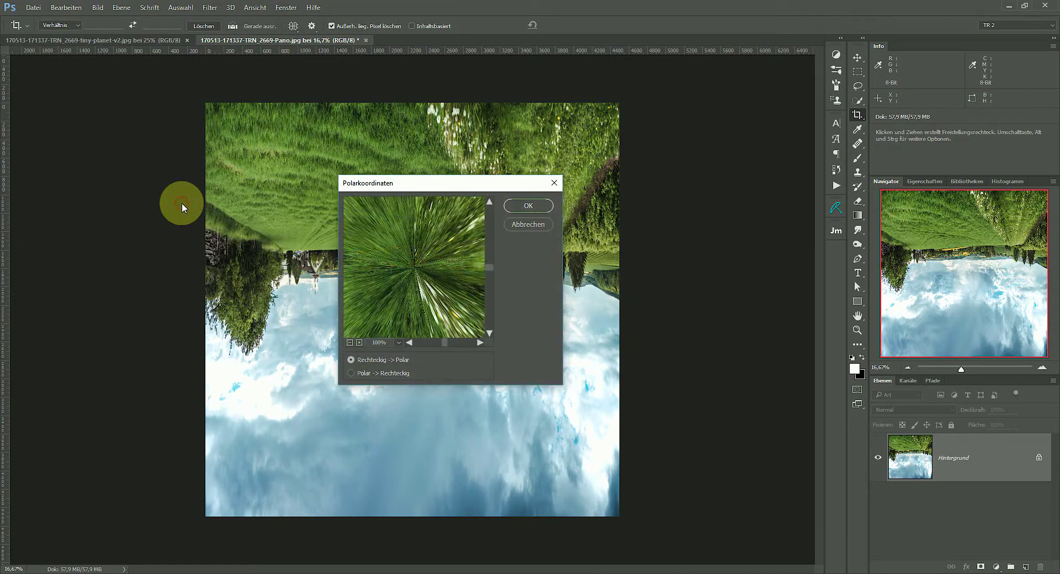
pyautogui.click(349, 342)
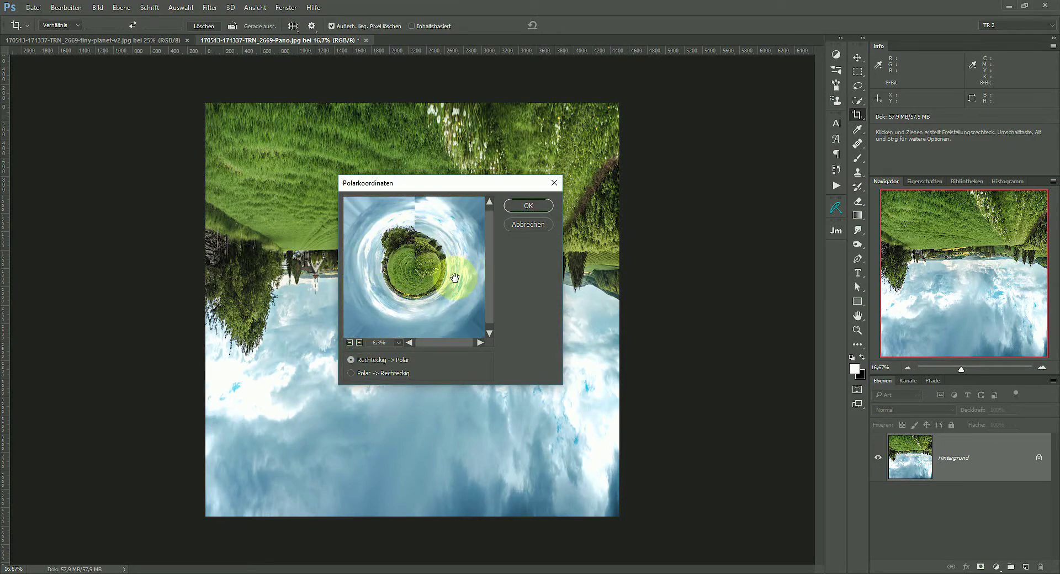
pyautogui.click(518, 206)
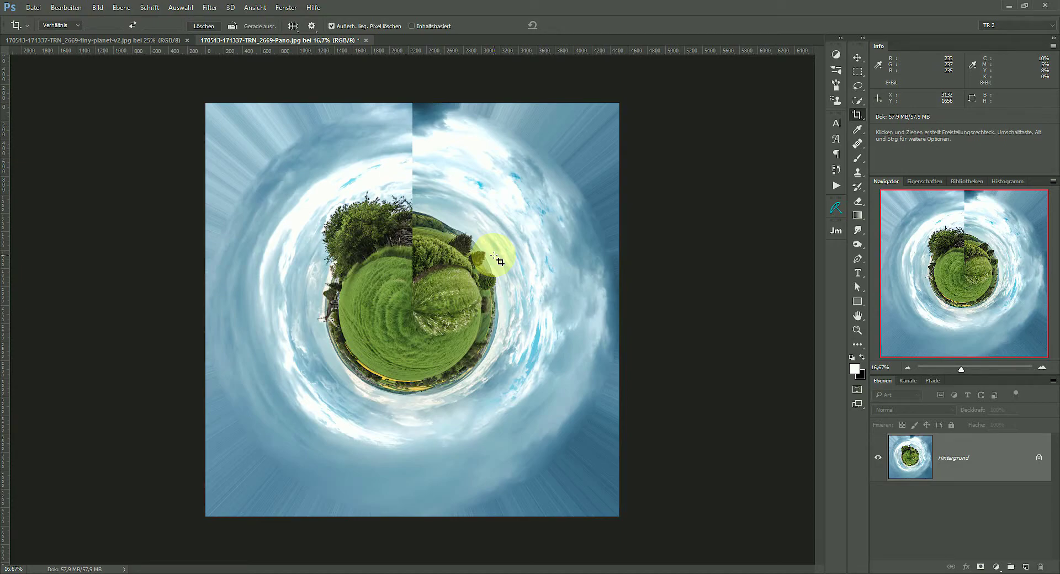
# Crop evenly around the planet to a tighter square of about 3186 × 3186 px.
pyautogui.click(390, 224)
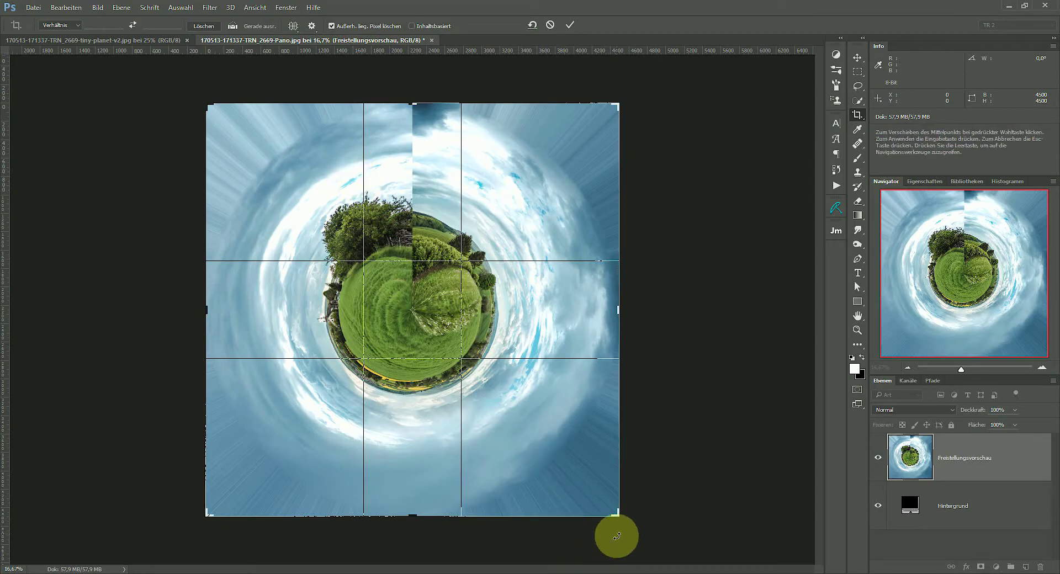
pyautogui.moveTo(617, 514); pyautogui.dragTo(563, 448)
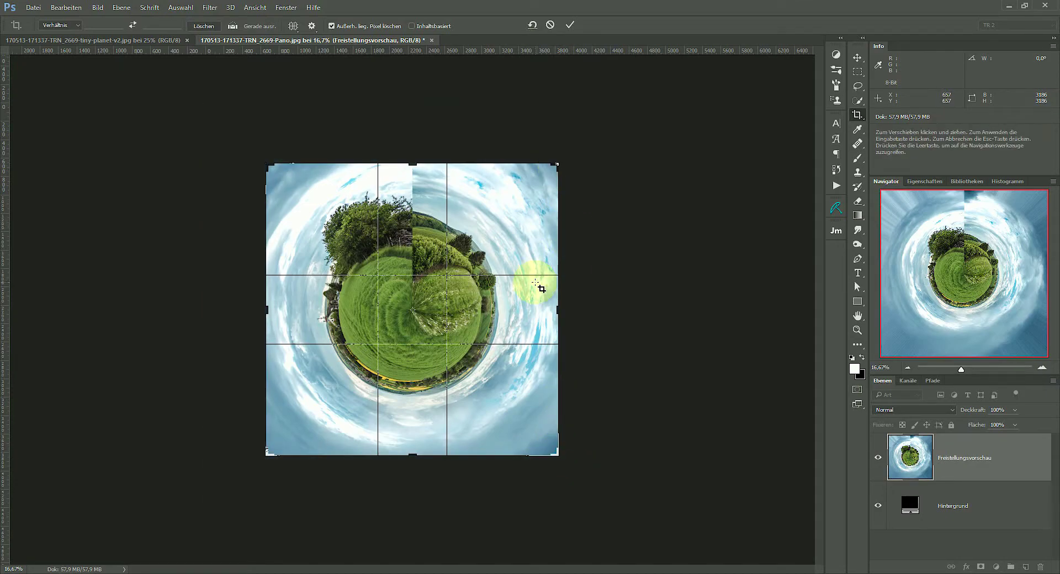
pyautogui.click(571, 26)
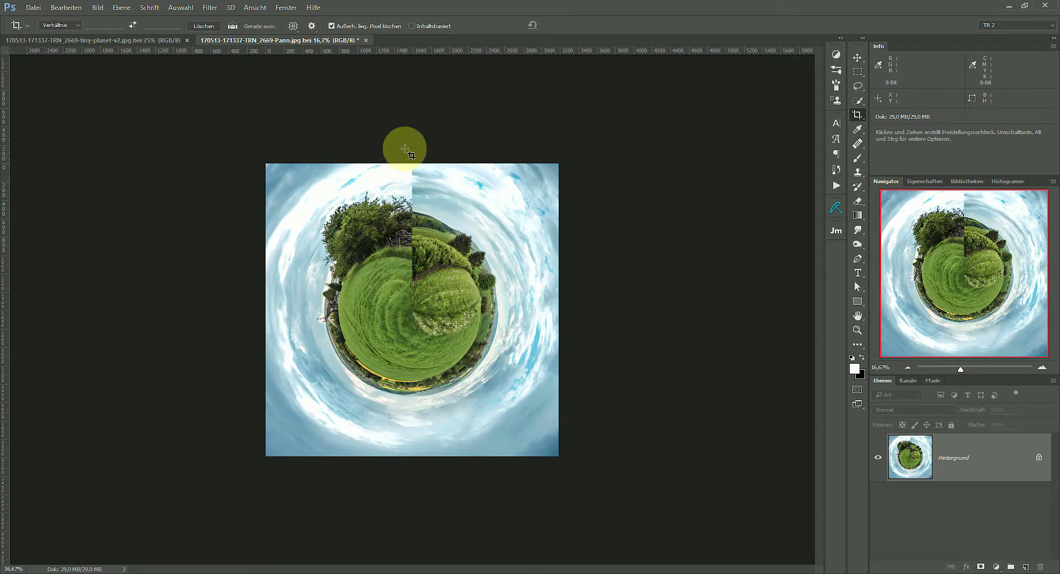
# Add an empty retouching layer, Ebene 1, and select the Healing Brush.
pyautogui.scroll(2, 428, 280)
pyautogui.scroll(2, 425, 276)
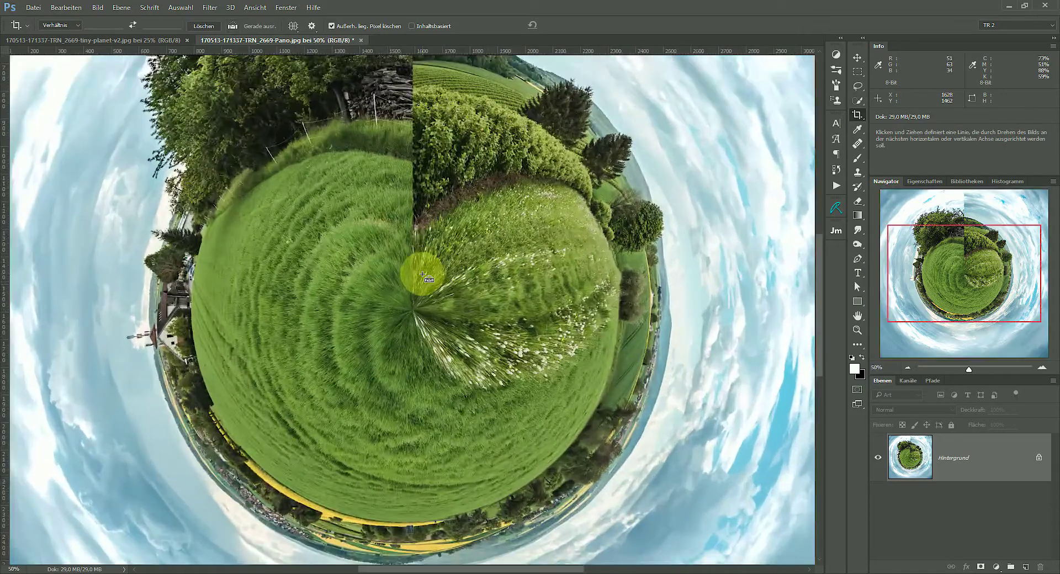
pyautogui.scroll(1, 423, 273)
pyautogui.moveTo(561, 211); pyautogui.dragTo(561, 303)
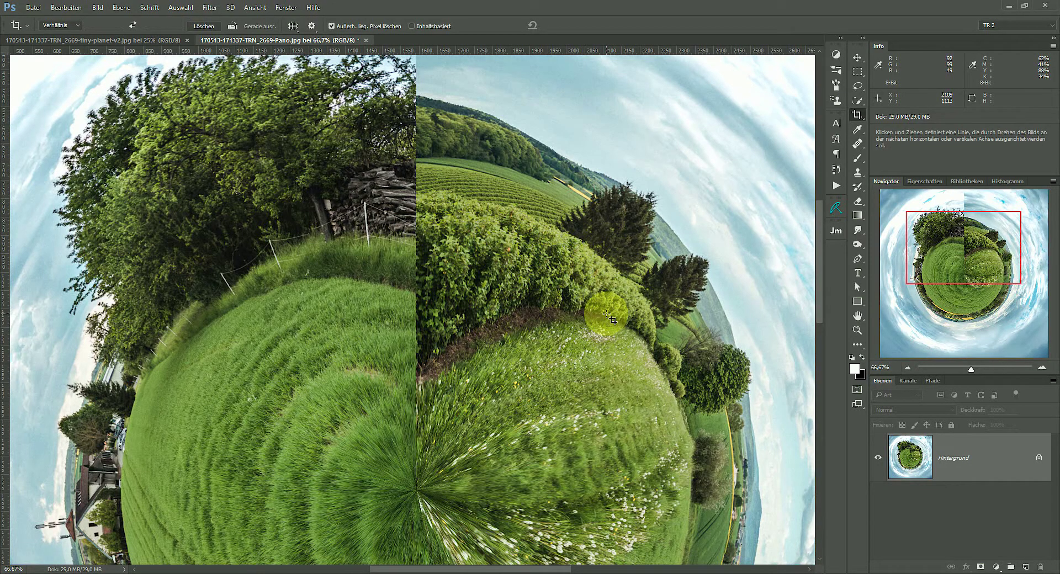
pyautogui.click(1025, 567)
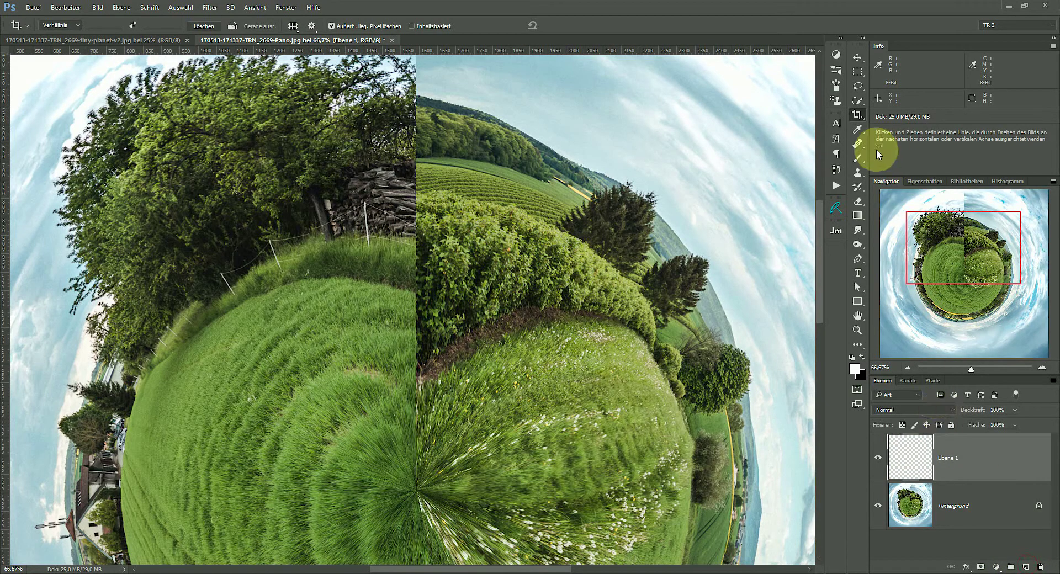
pyautogui.click(858, 145)
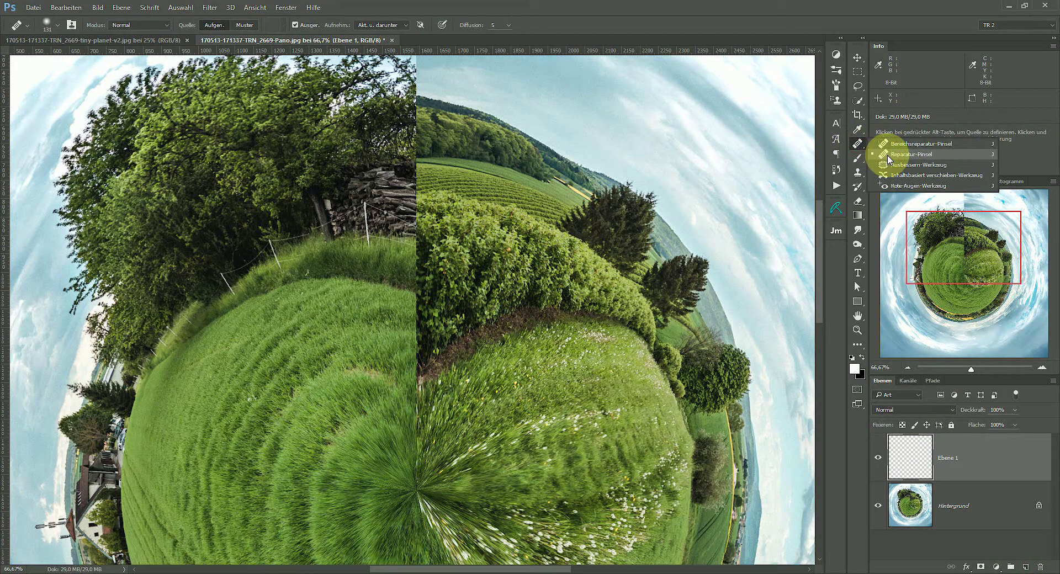
pyautogui.click(889, 156)
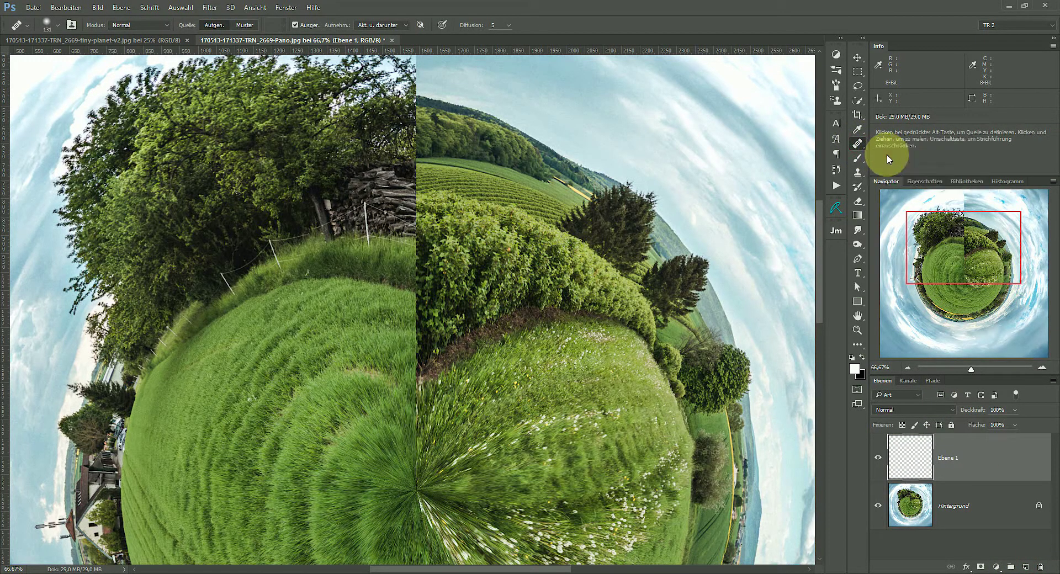
# Heal the seam along the hedge, forest top and woodpile using 86 px, then 74 px brushes.
pyautogui.click(415, 298)
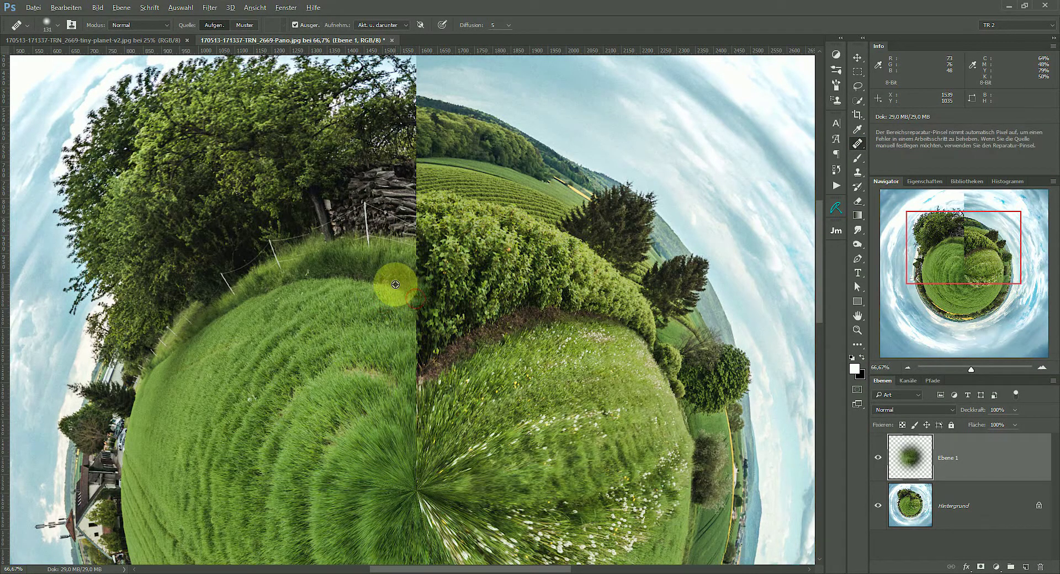
pyautogui.moveTo(417, 276)
pyautogui.mouseDown()
pyautogui.moveTo(450, 265)
pyautogui.moveTo(418, 243)
pyautogui.mouseUp()
pyautogui.keyDown('alt'); pyautogui.rightClick(419, 203); pyautogui.keyUp('alt')
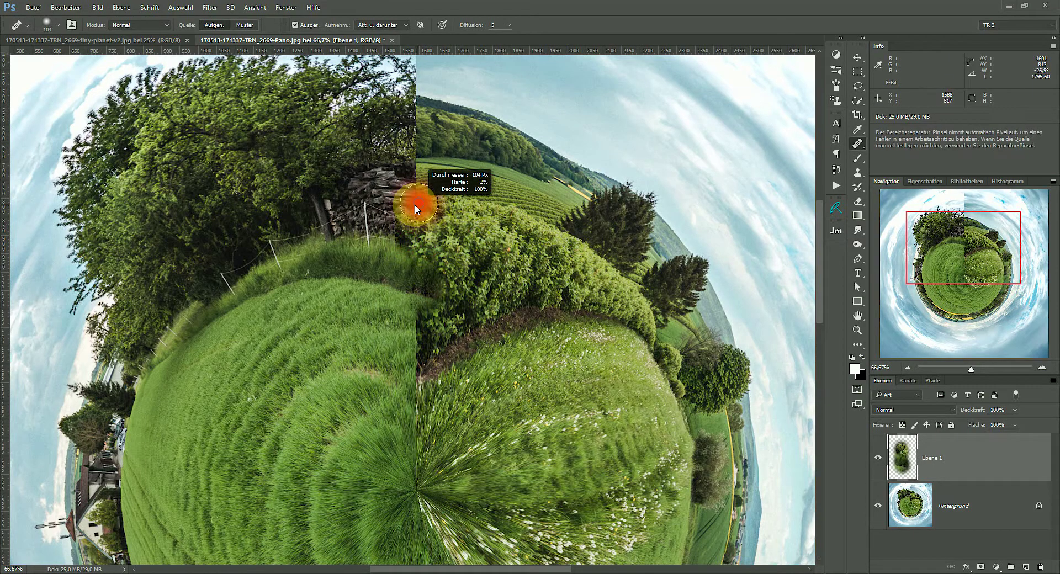
pyautogui.click(415, 203)
pyautogui.moveTo(426, 209); pyautogui.dragTo(450, 207)
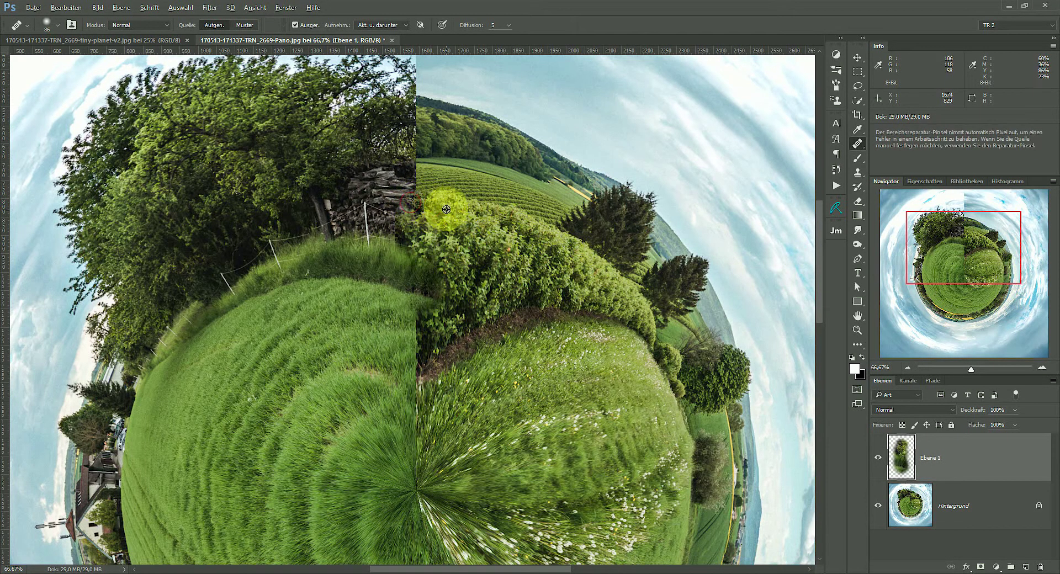
pyautogui.click(415, 188)
pyautogui.keyDown('alt'); pyautogui.rightClick(429, 166); pyautogui.keyUp('alt')
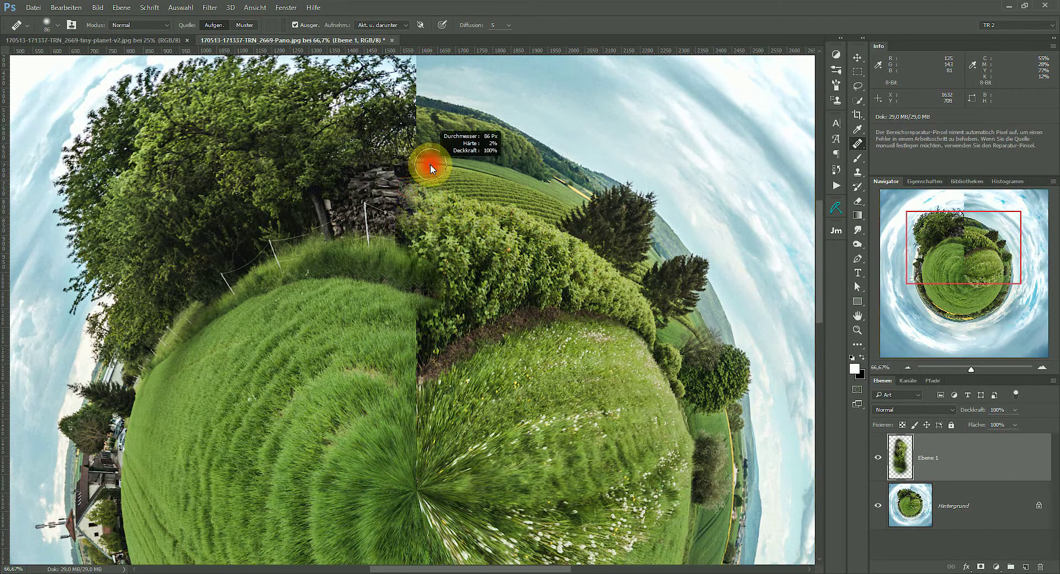
pyautogui.click(408, 163)
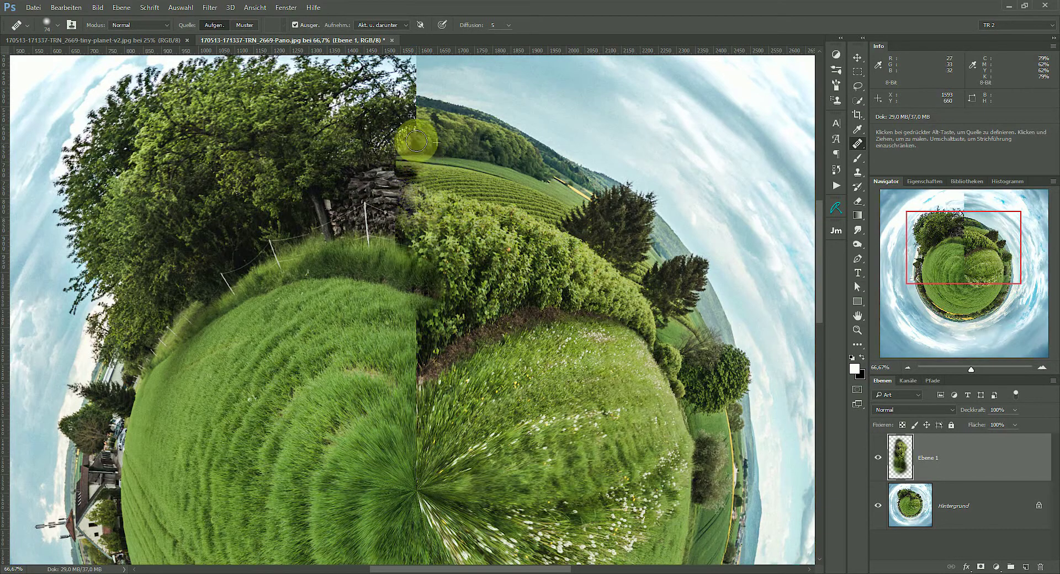
pyautogui.moveTo(416, 141); pyautogui.dragTo(454, 138)
pyautogui.moveTo(419, 174)
pyautogui.mouseDown()
pyautogui.moveTo(371, 159)
pyautogui.moveTo(397, 168)
pyautogui.moveTo(438, 265)
pyautogui.mouseUp()
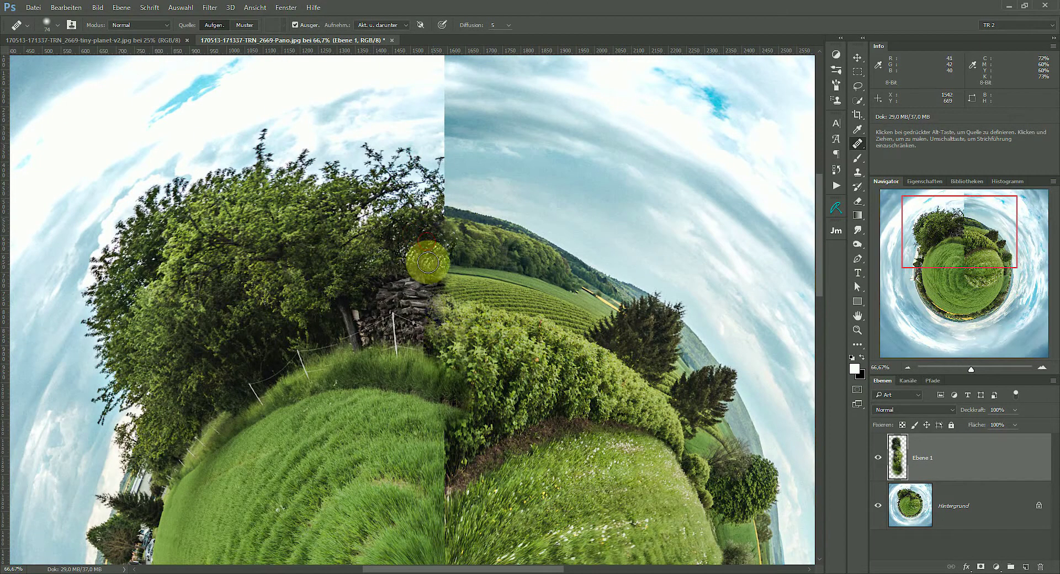
# Heal the seam at the tree edge and treetop with 56 px and 65 px brushes.
pyautogui.moveTo(462, 206); pyautogui.dragTo(456, 206)
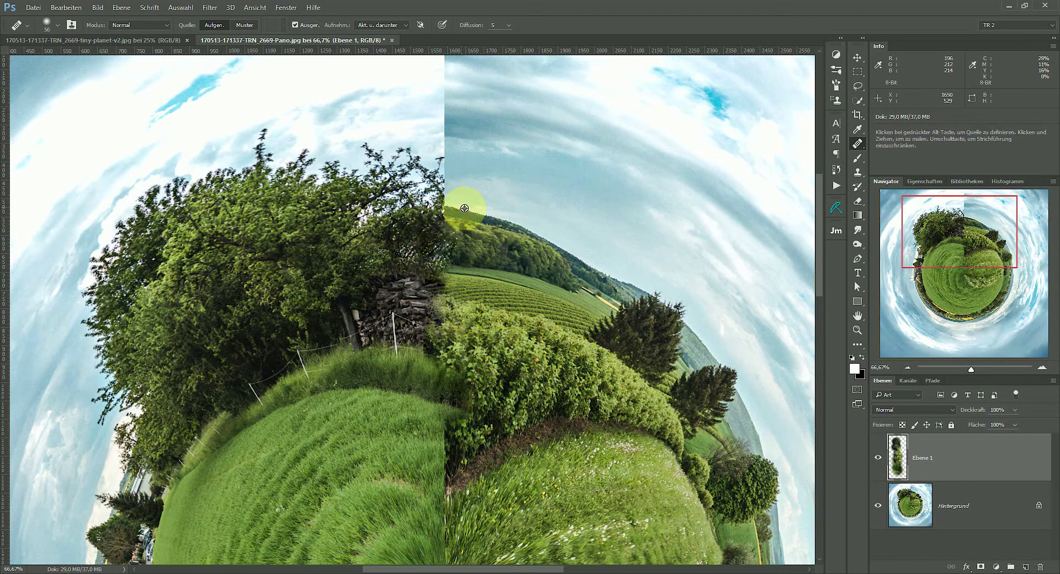
pyautogui.keyDown('alt'); pyautogui.click(472, 213); pyautogui.keyUp('alt')
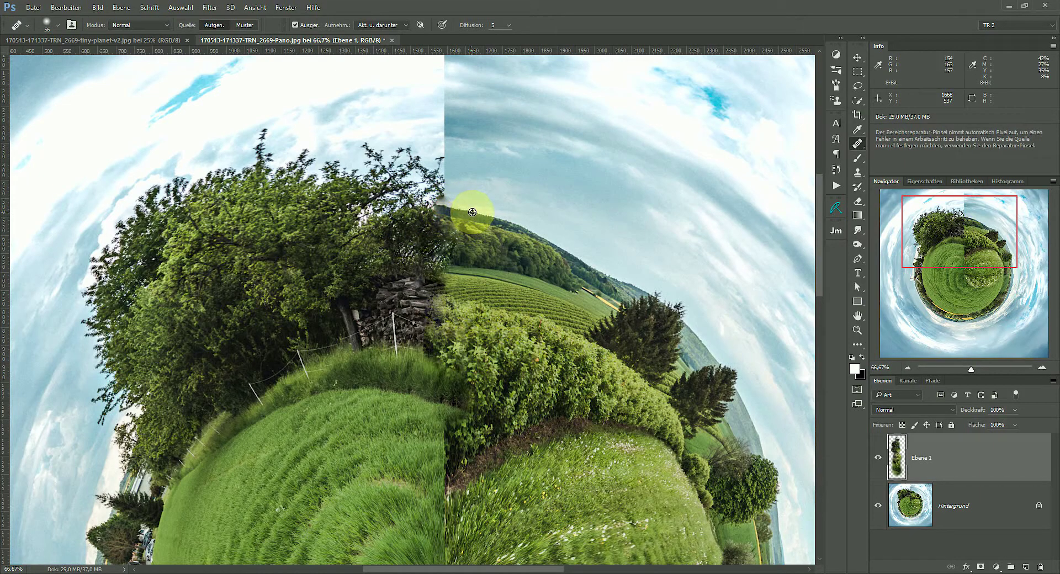
pyautogui.click(434, 203)
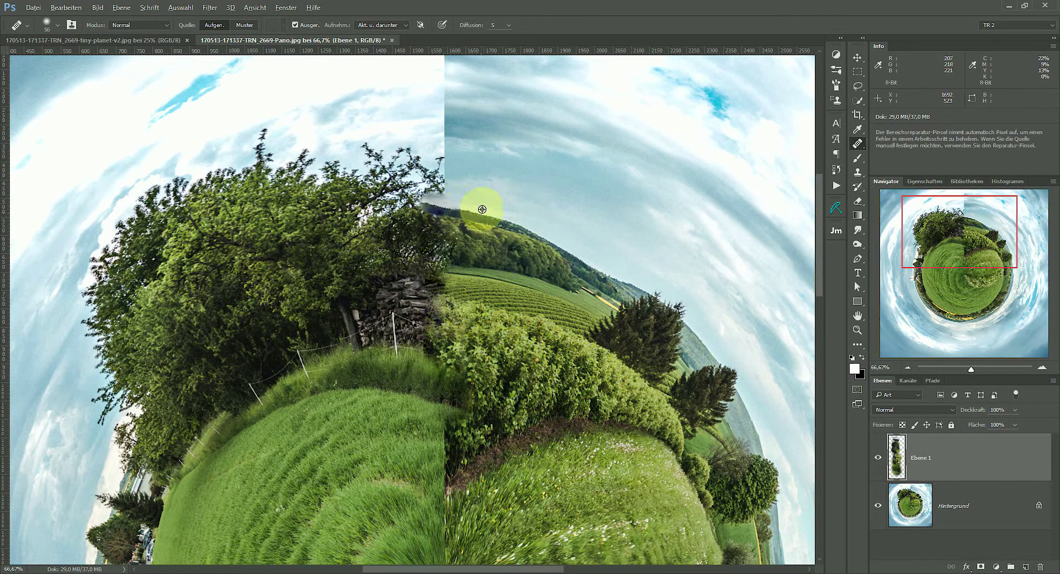
pyautogui.moveTo(415, 215); pyautogui.dragTo(420, 216)
pyautogui.keyDown('alt'); pyautogui.click(457, 176); pyautogui.keyUp('alt')
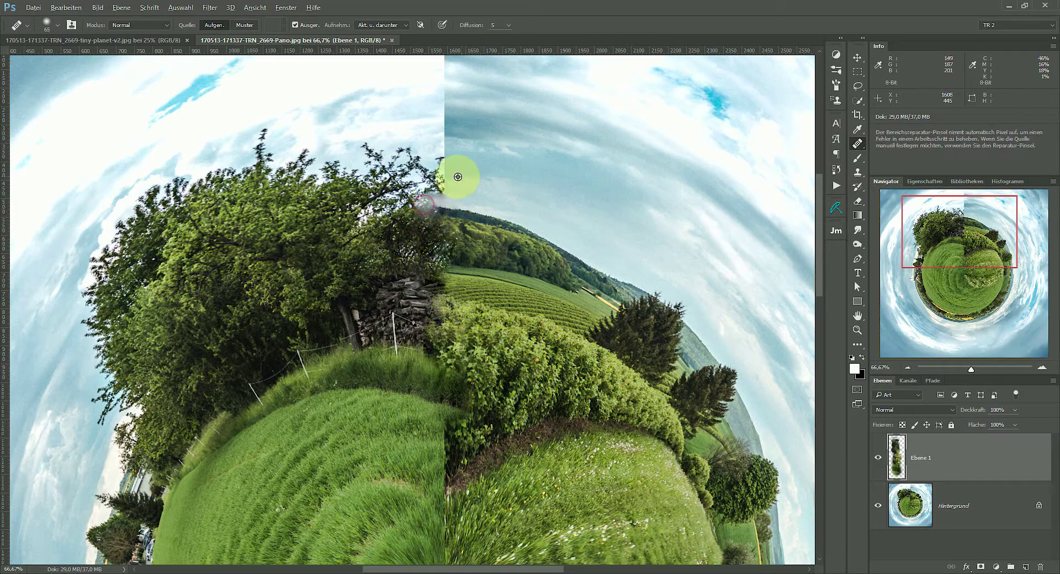
pyautogui.moveTo(450, 182)
pyautogui.mouseDown()
pyautogui.moveTo(450, 142)
pyautogui.moveTo(540, 158)
pyautogui.moveTo(405, 178)
pyautogui.moveTo(492, 178)
pyautogui.moveTo(462, 209)
pyautogui.mouseUp()
# Smooth the seam through the sky, brightening grey cloud patches and restoring foliage.
pyautogui.scroll(3, 496, 221)
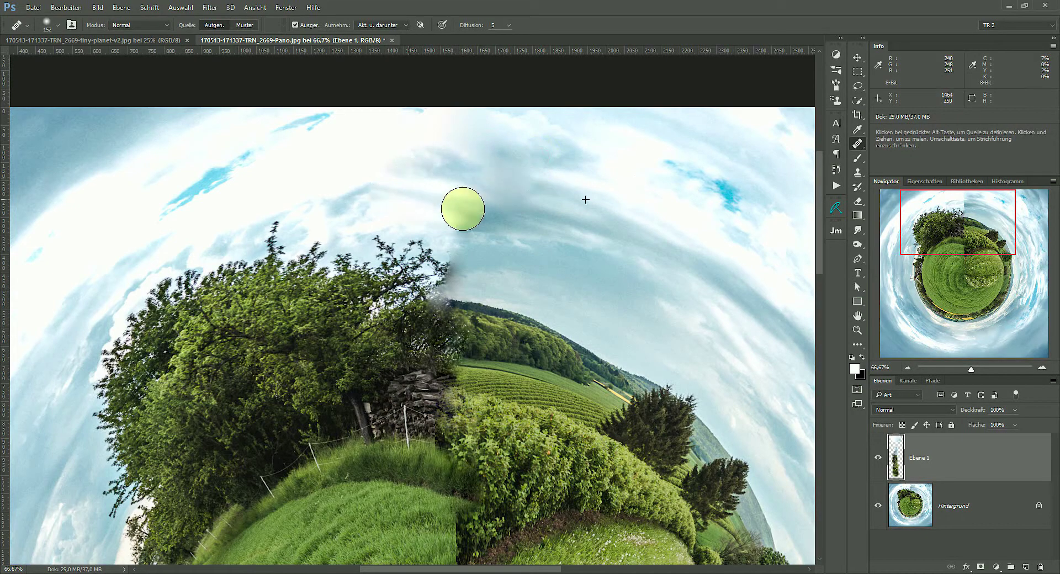
pyautogui.moveTo(585, 199); pyautogui.dragTo(598, 202)
pyautogui.moveTo(475, 229)
pyautogui.mouseDown()
pyautogui.moveTo(570, 194)
pyautogui.moveTo(513, 187)
pyautogui.moveTo(538, 158)
pyautogui.mouseUp()
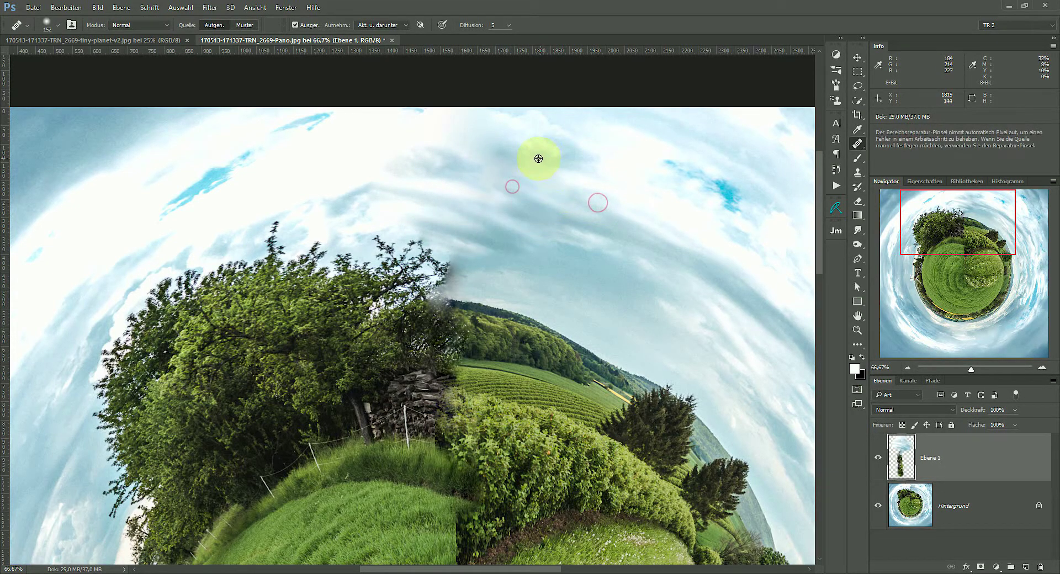
pyautogui.moveTo(387, 203); pyautogui.dragTo(478, 151)
pyautogui.click(251, 173)
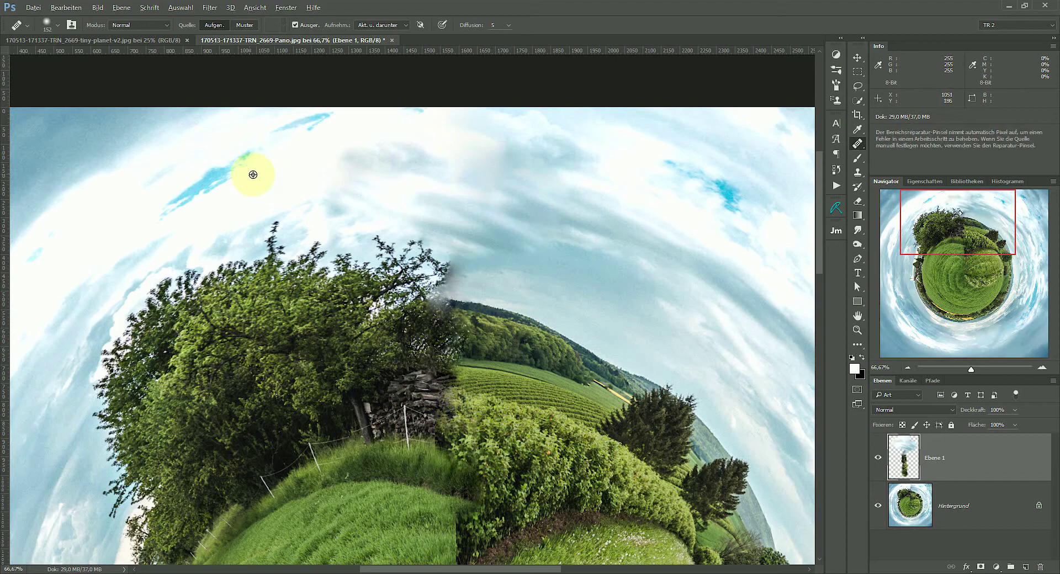
pyautogui.moveTo(331, 166); pyautogui.dragTo(380, 158)
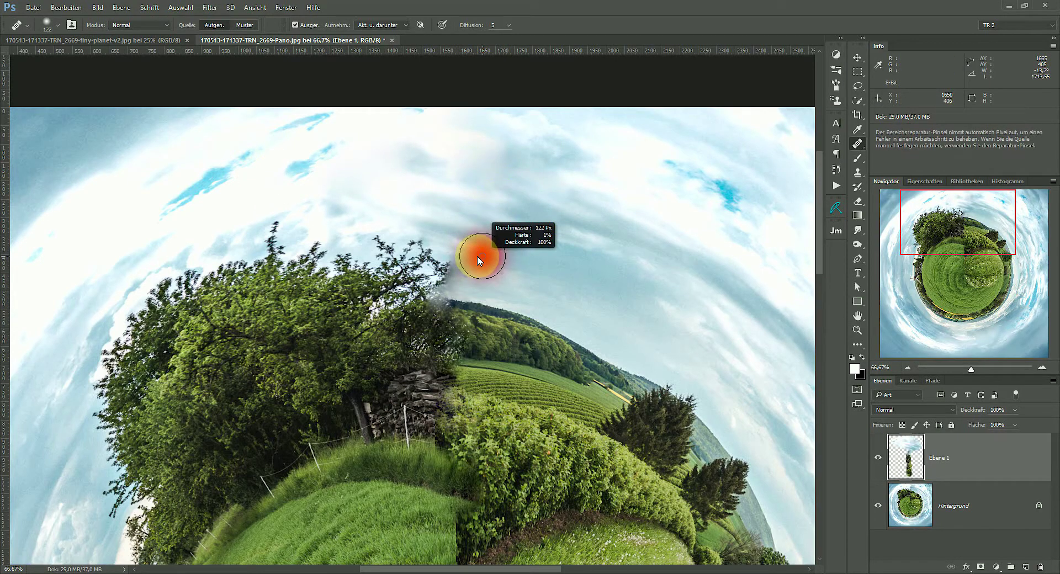
pyautogui.click(407, 255)
pyautogui.moveTo(448, 261)
pyautogui.mouseDown()
pyautogui.moveTo(444, 290)
pyautogui.moveTo(484, 260)
pyautogui.moveTo(573, 282)
pyautogui.mouseUp()
pyautogui.click(526, 260)
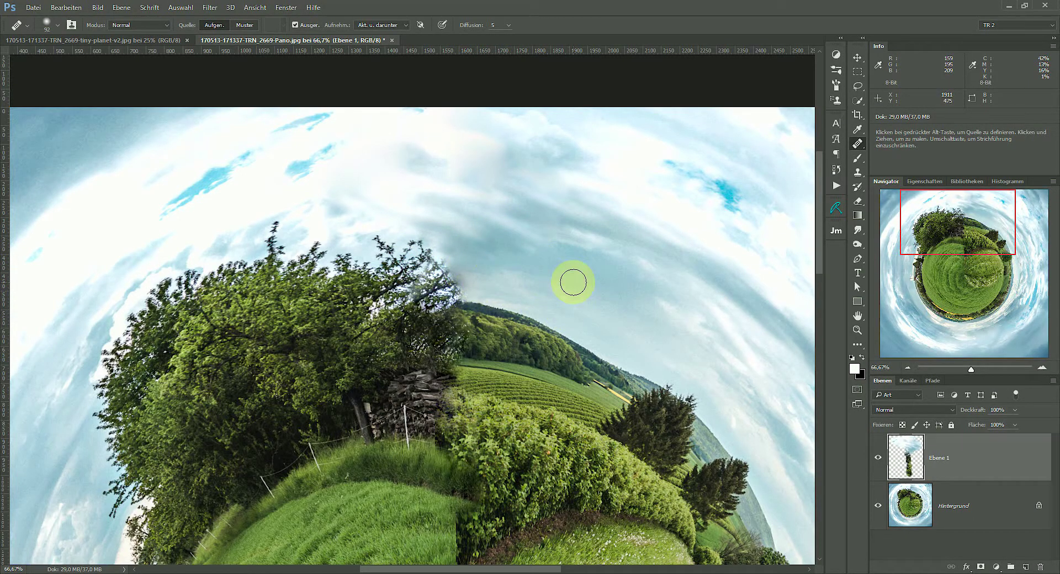
pyautogui.click(592, 396)
# Heal the grass seam beside and below the hedge using nearby grass as source.
pyautogui.moveTo(568, 397); pyautogui.dragTo(561, 251)
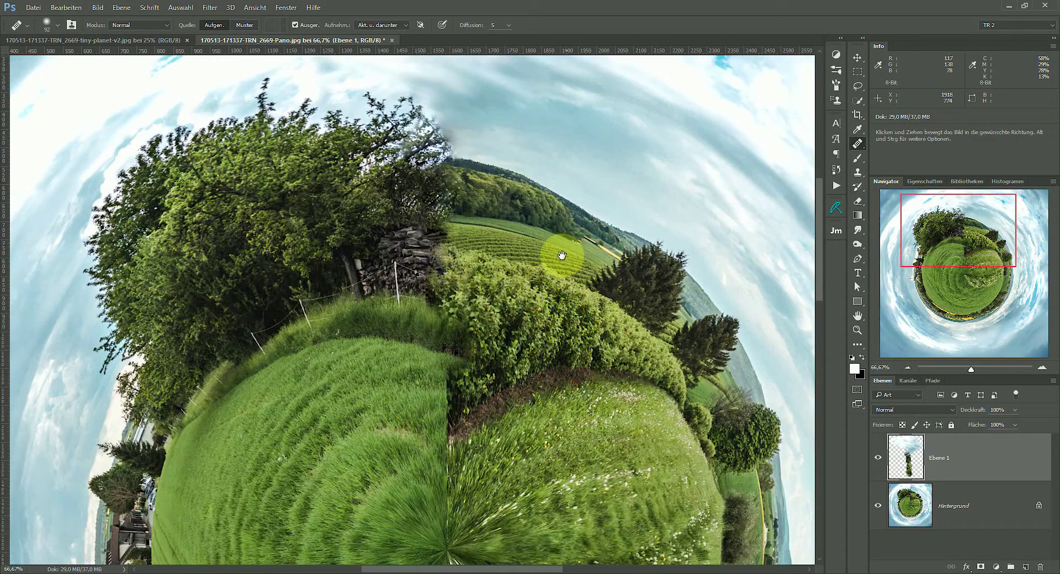
pyautogui.moveTo(485, 397); pyautogui.dragTo(485, 335)
pyautogui.click(451, 309)
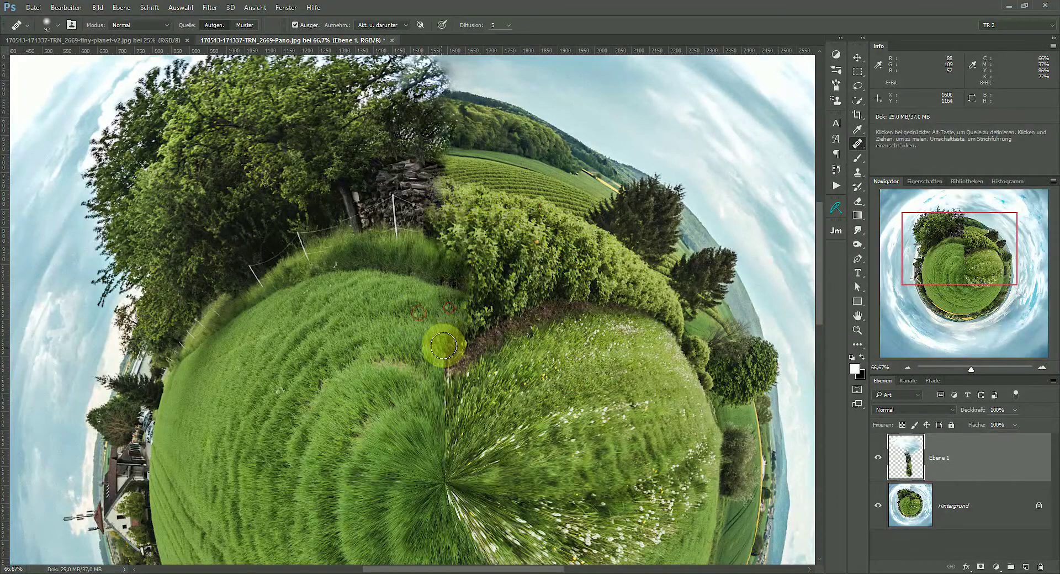
pyautogui.keyDown('alt'); pyautogui.click(391, 304); pyautogui.keyUp('alt')
pyautogui.click(449, 333)
pyautogui.click(471, 382)
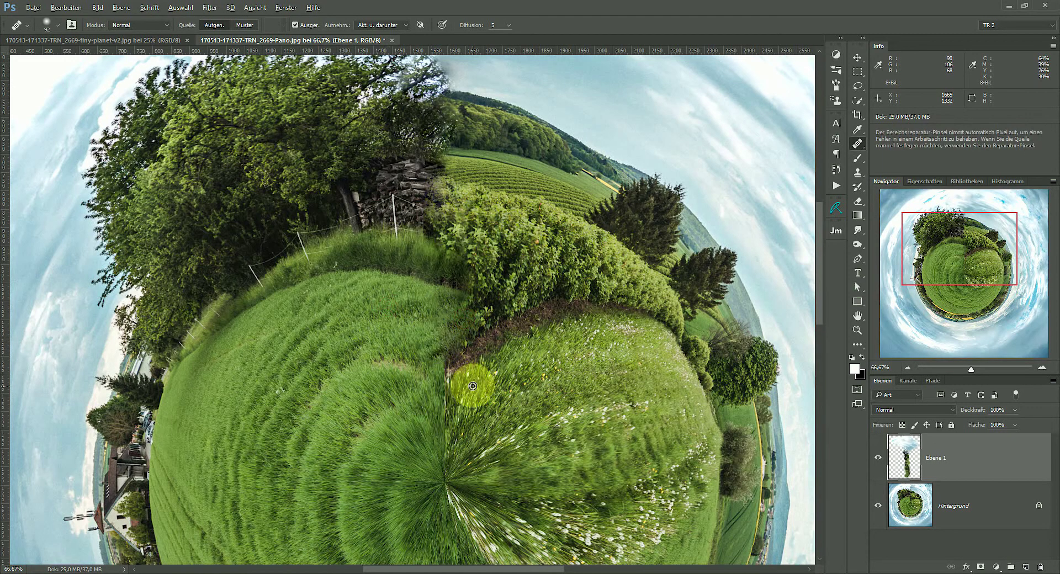
pyautogui.keyDown('alt'); pyautogui.click(389, 414); pyautogui.keyUp('alt')
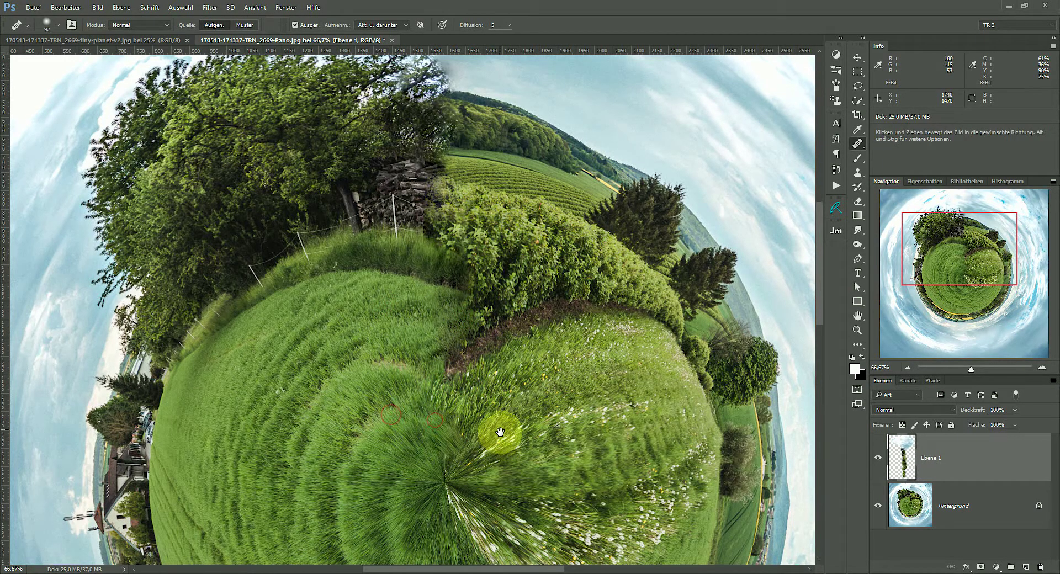
# Smooth the grass around the planet's central convergence point.
pyautogui.moveTo(498, 428); pyautogui.dragTo(506, 244)
pyautogui.moveTo(378, 276); pyautogui.dragTo(454, 302)
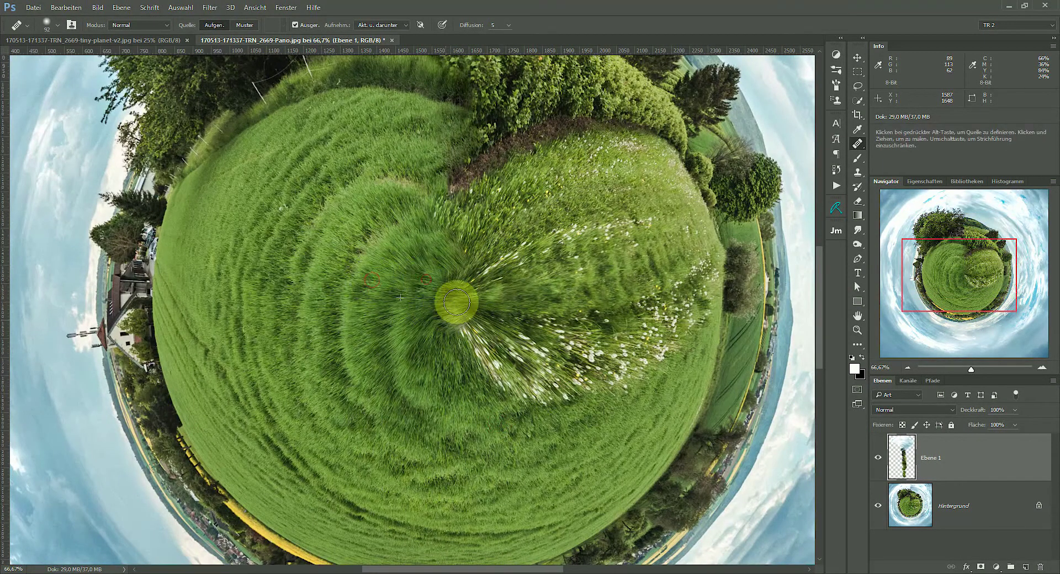
pyautogui.click(410, 337)
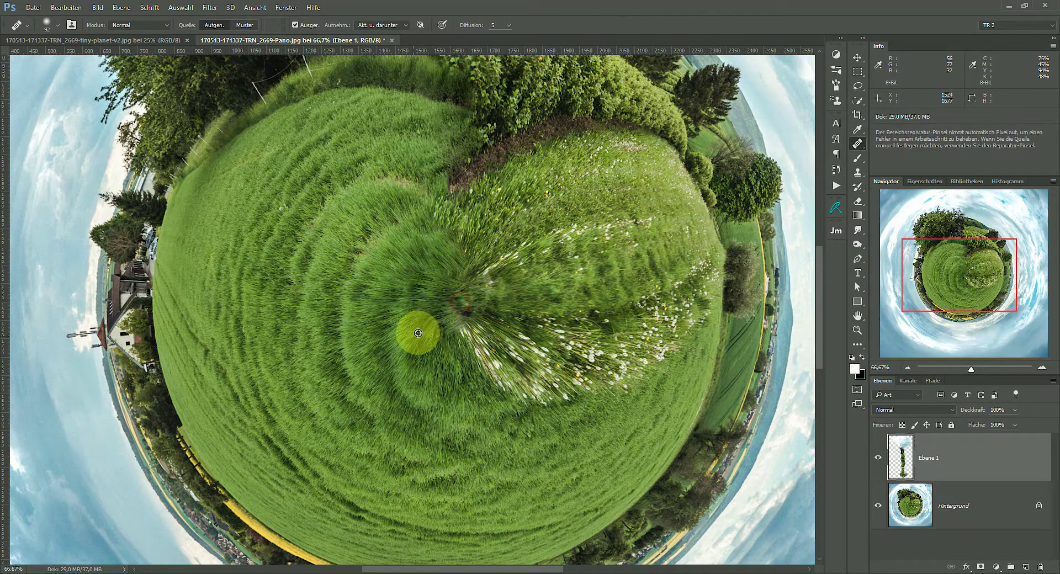
pyautogui.keyDown('alt'); pyautogui.click(444, 274); pyautogui.keyUp('alt')
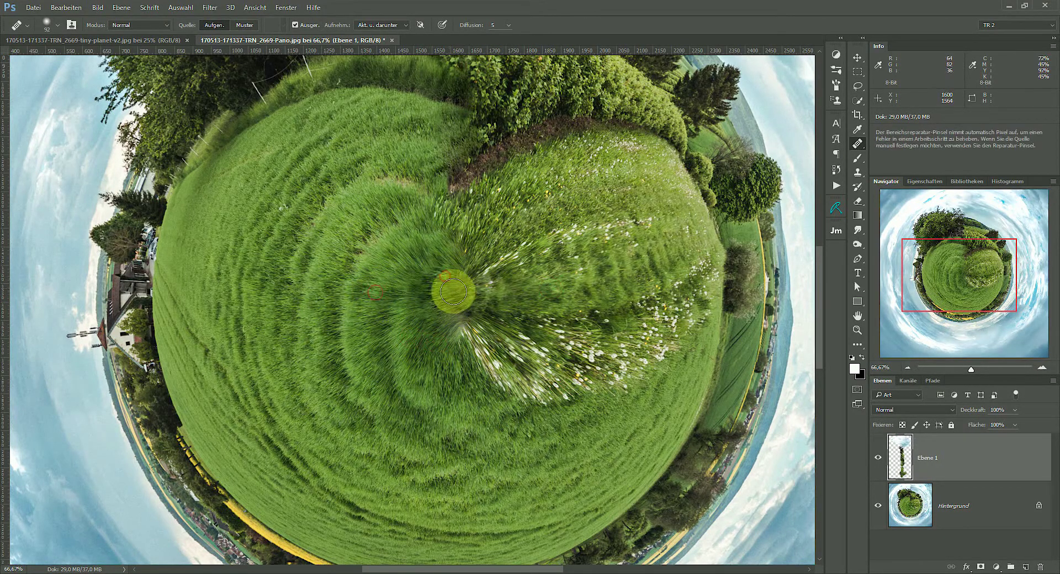
pyautogui.moveTo(428, 246)
pyautogui.mouseDown()
pyautogui.moveTo(530, 267)
pyautogui.moveTo(469, 268)
pyautogui.moveTo(504, 267)
pyautogui.moveTo(495, 301)
pyautogui.mouseUp()
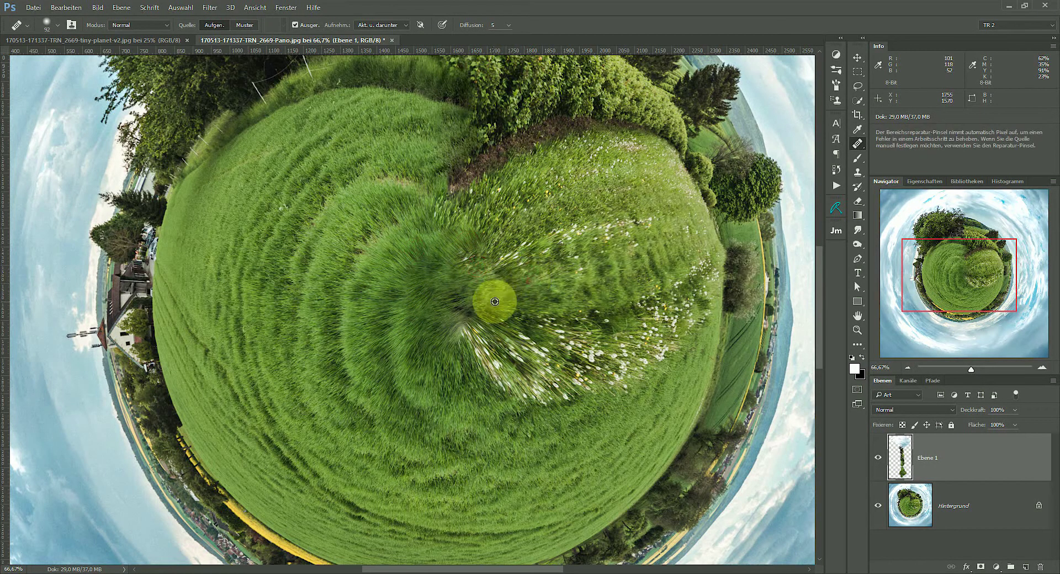
pyautogui.keyDown('alt'); pyautogui.click(497, 298); pyautogui.keyUp('alt')
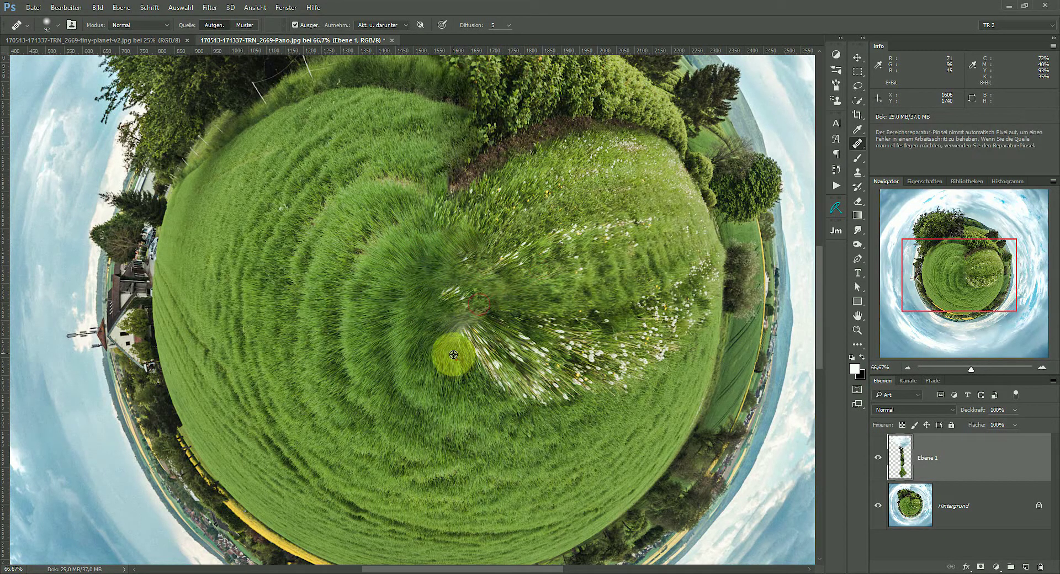
pyautogui.click(422, 315)
pyautogui.click(434, 291)
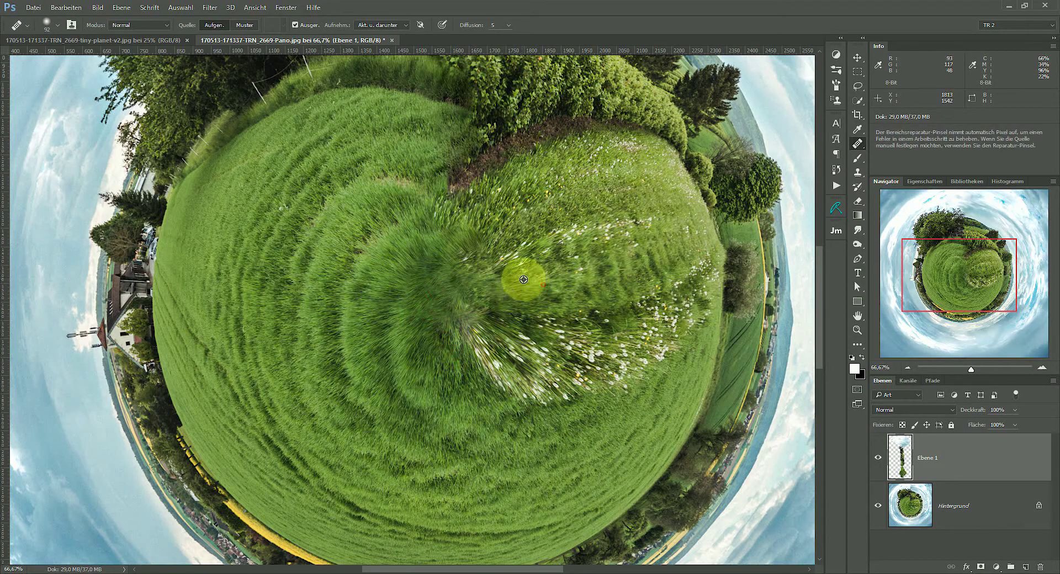
pyautogui.click(463, 256)
pyautogui.click(422, 272)
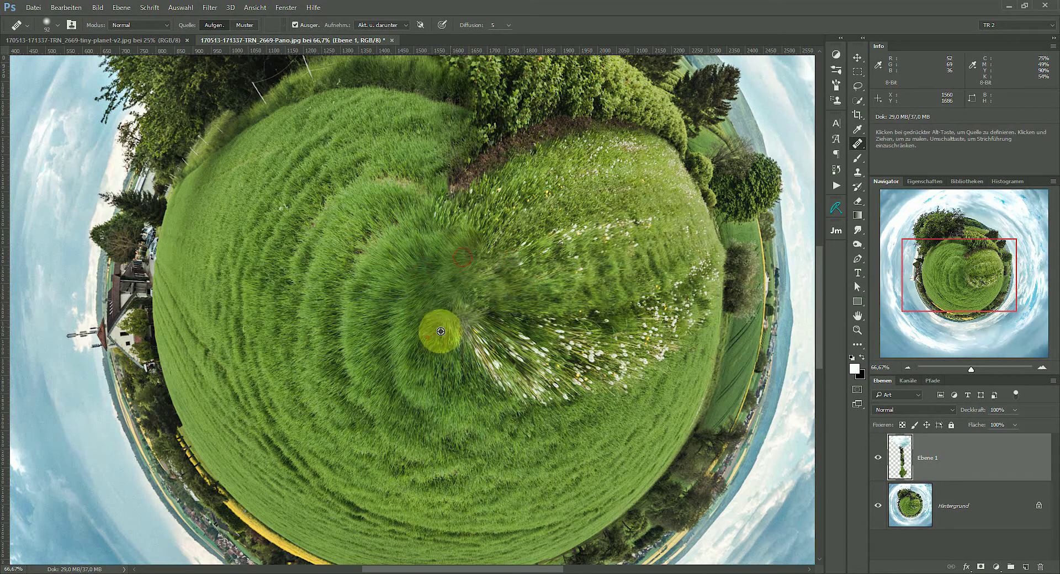
pyautogui.click(412, 322)
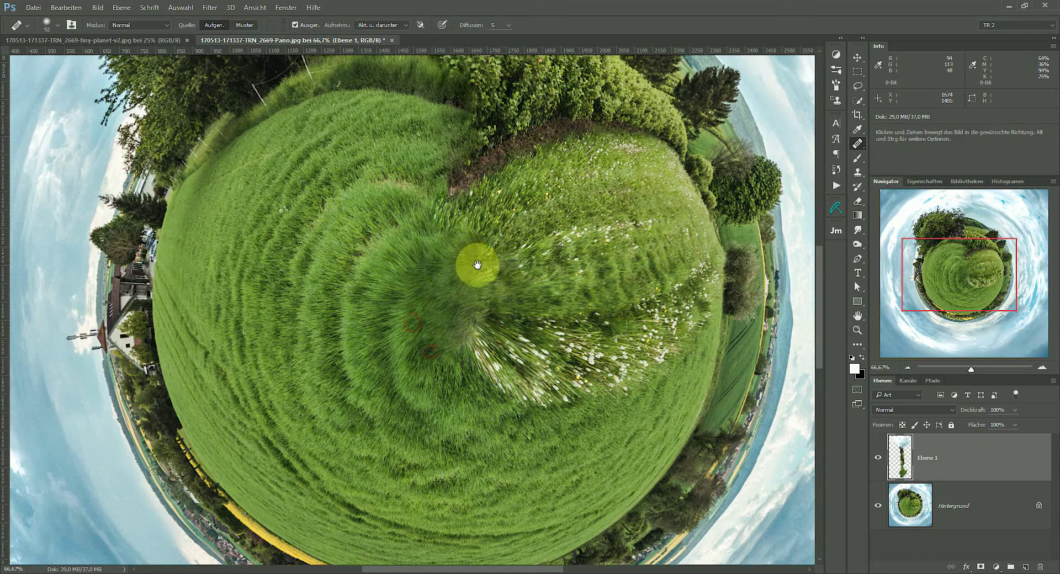
# Heal the hedge edge and soil-strip seam, then shrink the brush to 42.
pyautogui.scroll(3, 475, 298)
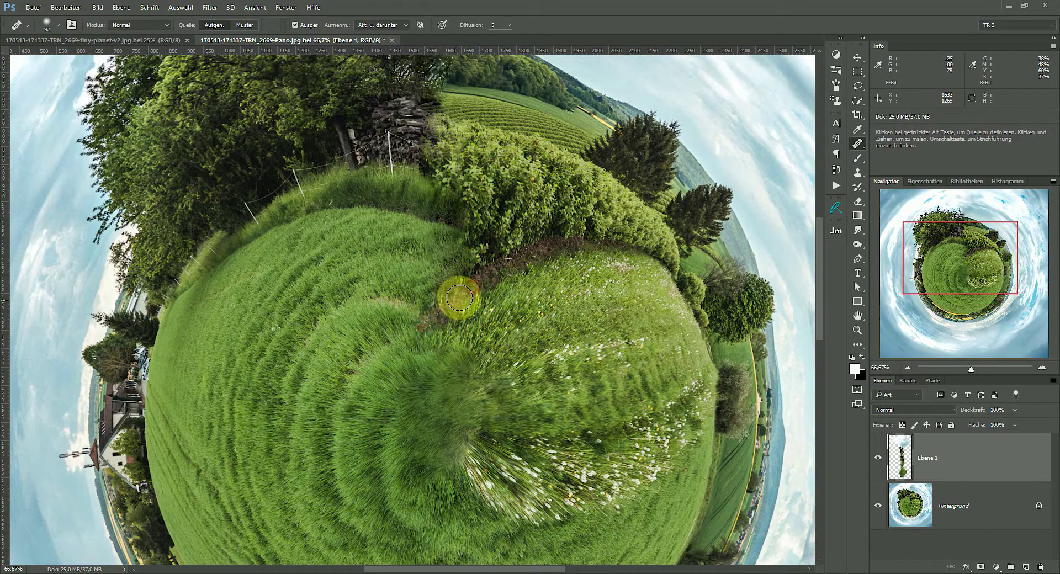
pyautogui.click(451, 300)
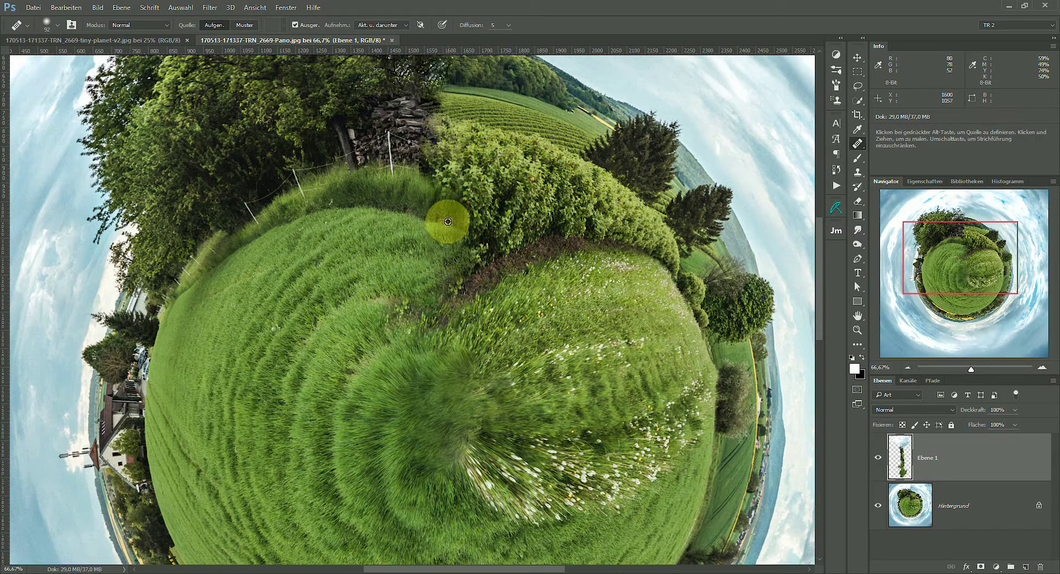
pyautogui.moveTo(447, 221)
pyautogui.mouseDown()
pyautogui.moveTo(493, 209)
pyautogui.moveTo(532, 217)
pyautogui.mouseUp()
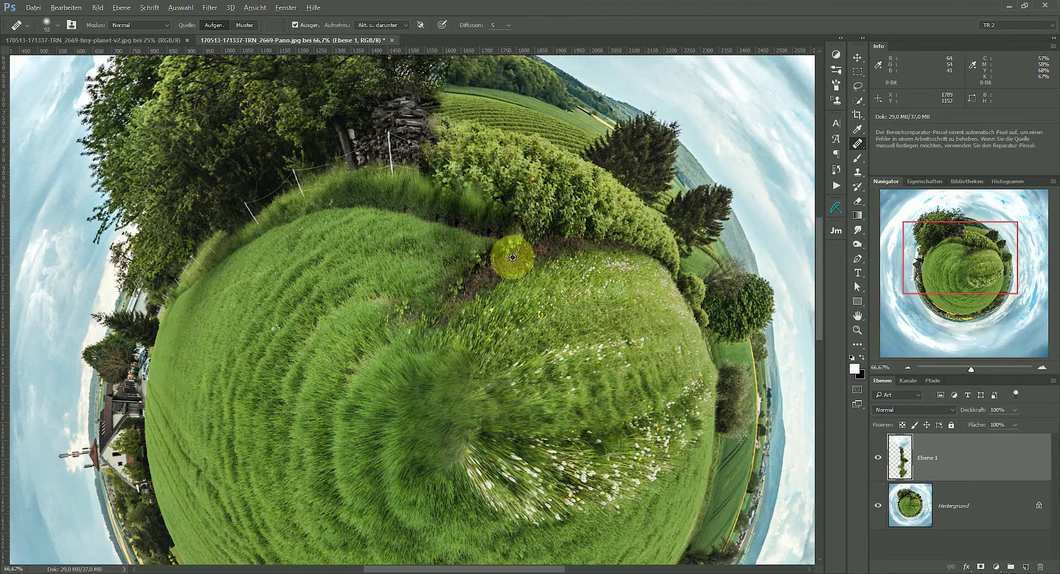
pyautogui.click(483, 282)
pyautogui.click(415, 323)
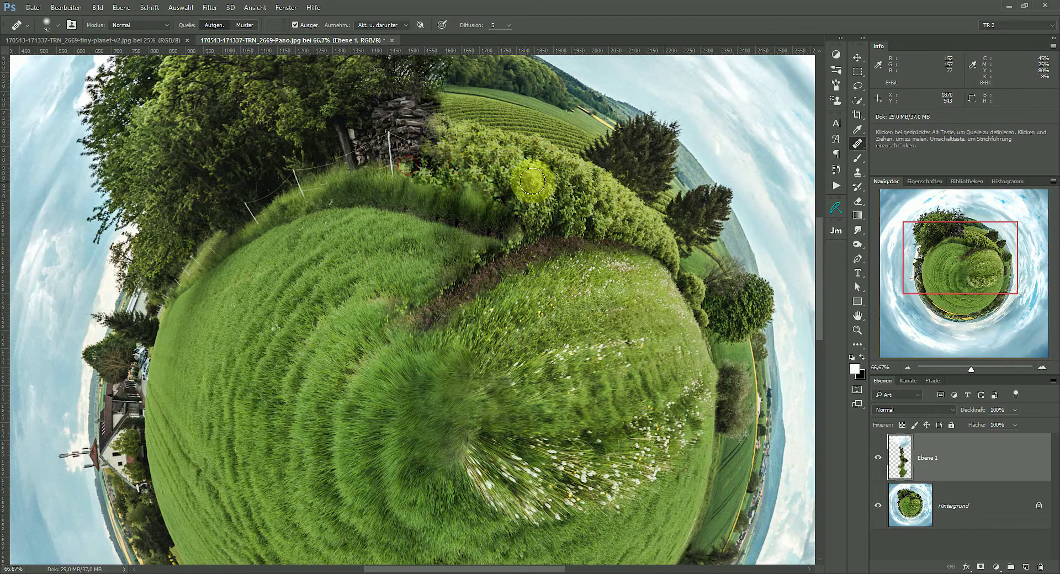
pyautogui.press('[')
pyautogui.press('[')
pyautogui.press('[')
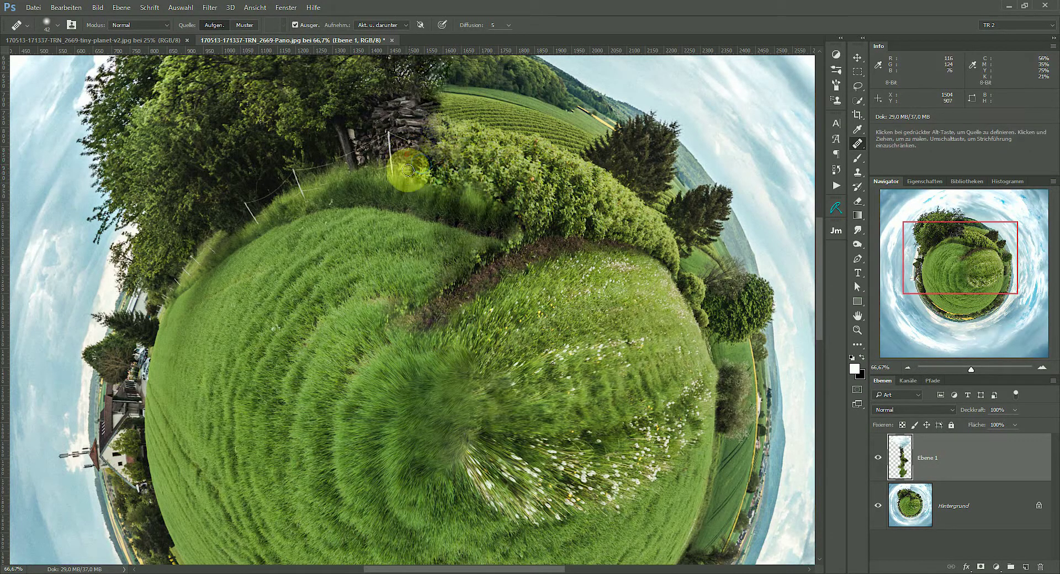
# Heal stray branches at the tree's right edge and merge visible layers into Ebene 2.
pyautogui.hotkey('ctrl', '-')
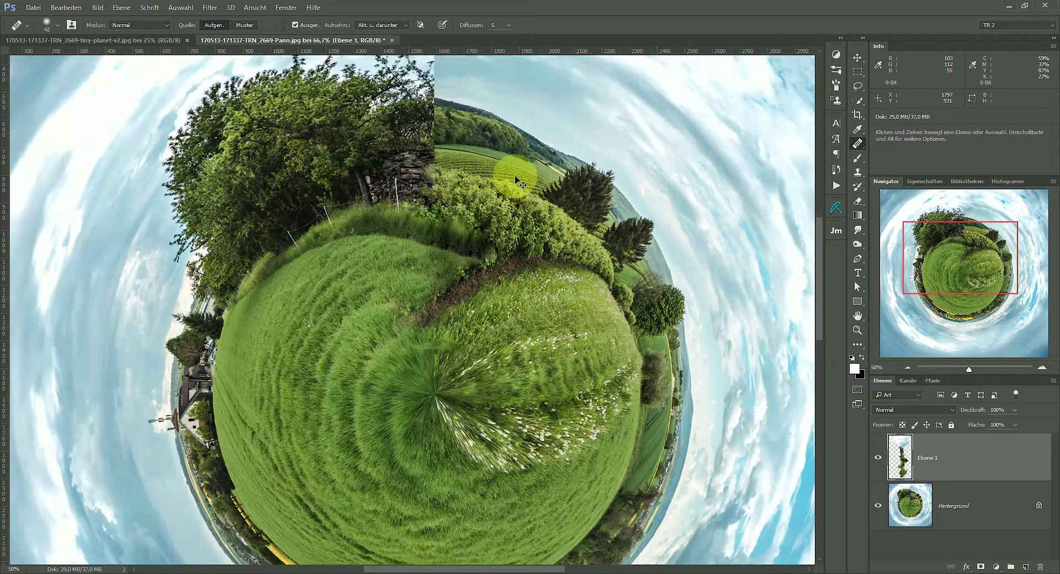
pyautogui.hotkey('ctrl', '-')
pyautogui.hotkey('ctrl', '-')
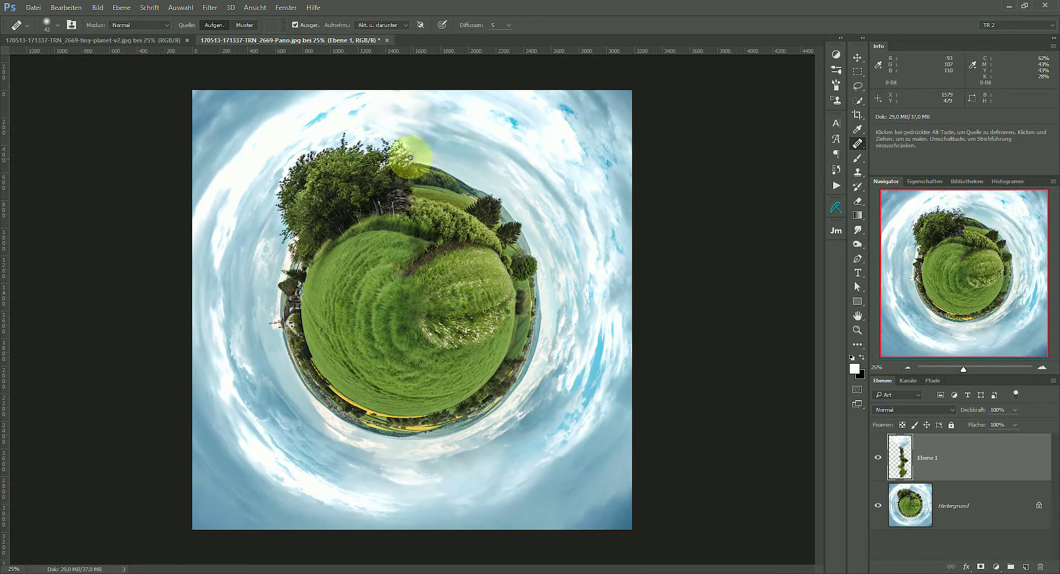
pyautogui.moveTo(410, 157); pyautogui.dragTo(433, 185)
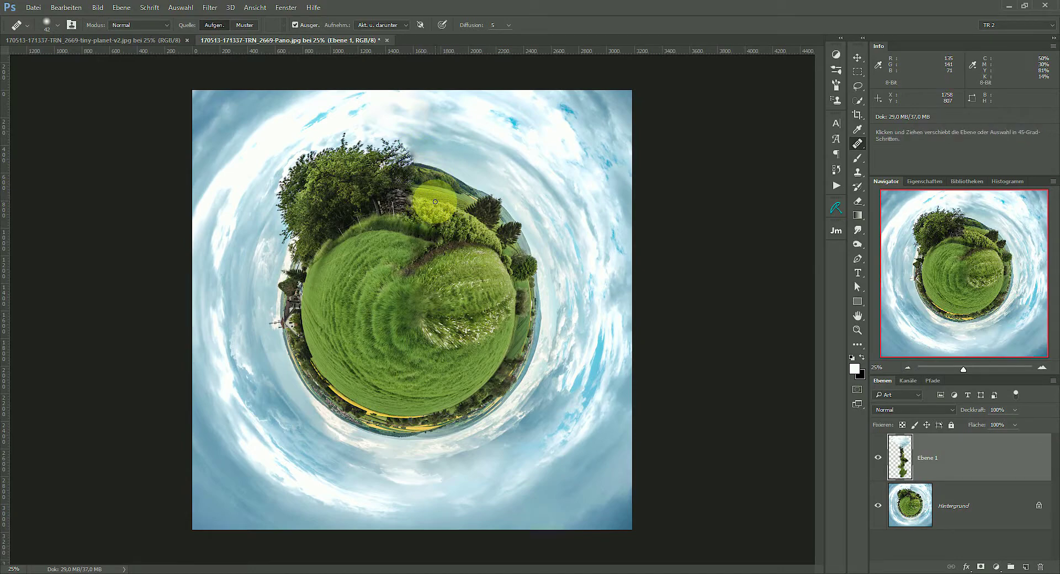
pyautogui.hotkey('ctrl', 'shift', 'alt', 'e')
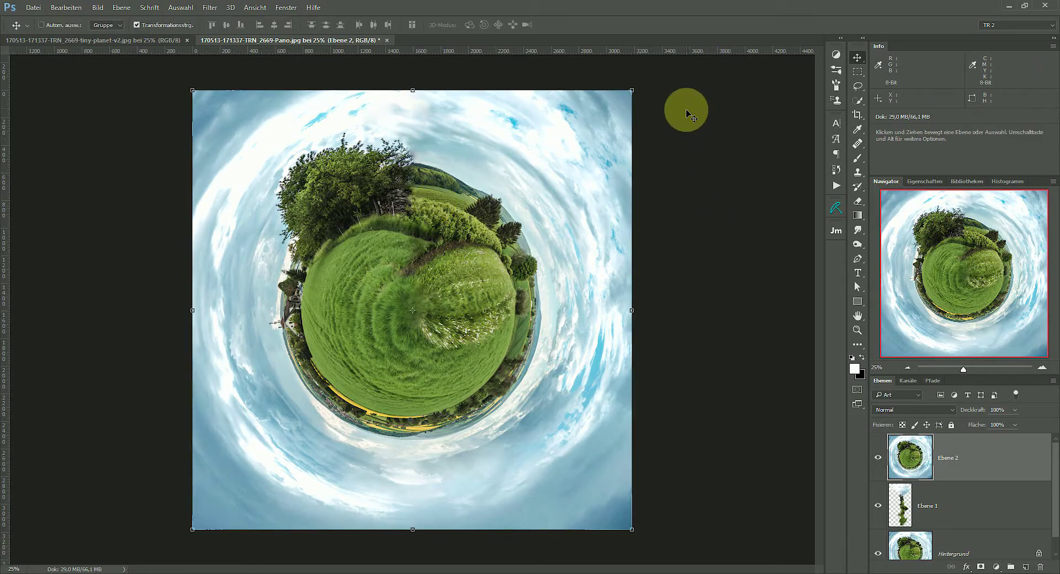
# Rotate Ebene 2 about 38° so the big tree crowns the planet.
pyautogui.hotkey('ctrl', 't')
pyautogui.moveTo(639, 83)
pyautogui.mouseDown()
pyautogui.moveTo(669, 104)
pyautogui.moveTo(700, 189)
pyautogui.moveTo(710, 289)
pyautogui.moveTo(651, 461)
pyautogui.moveTo(592, 491)
pyautogui.mouseUp()
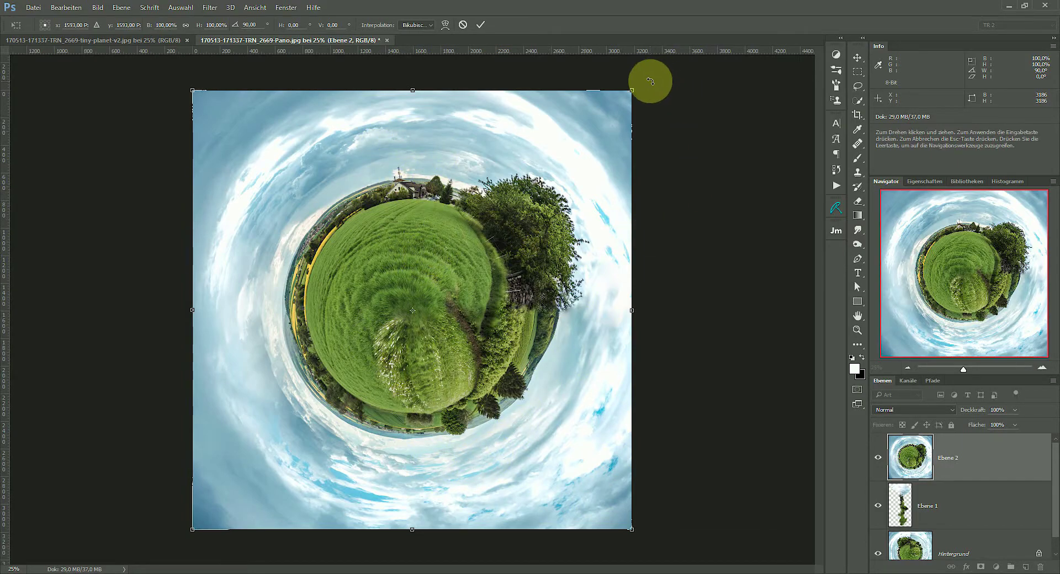
pyautogui.moveTo(655, 81); pyautogui.dragTo(711, 213)
pyautogui.moveTo(463, 105); pyautogui.dragTo(393, 113)
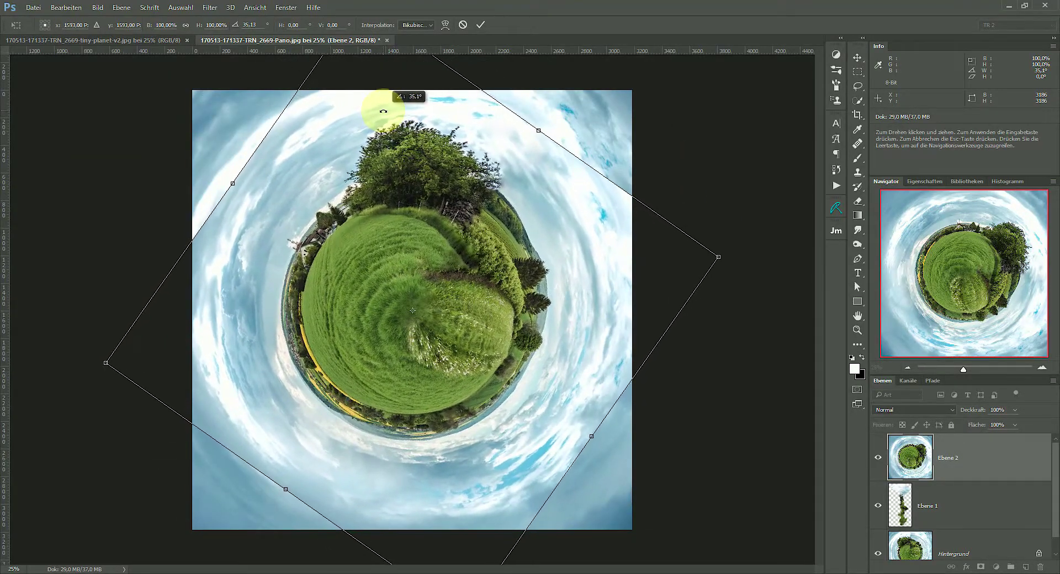
pyautogui.moveTo(393, 112); pyautogui.dragTo(402, 106)
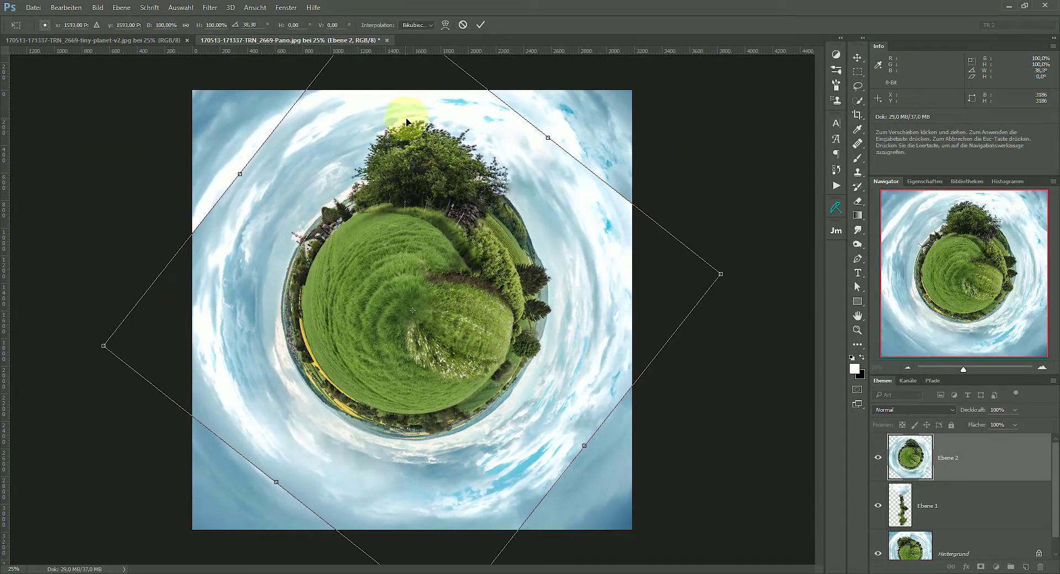
pyautogui.click(481, 25)
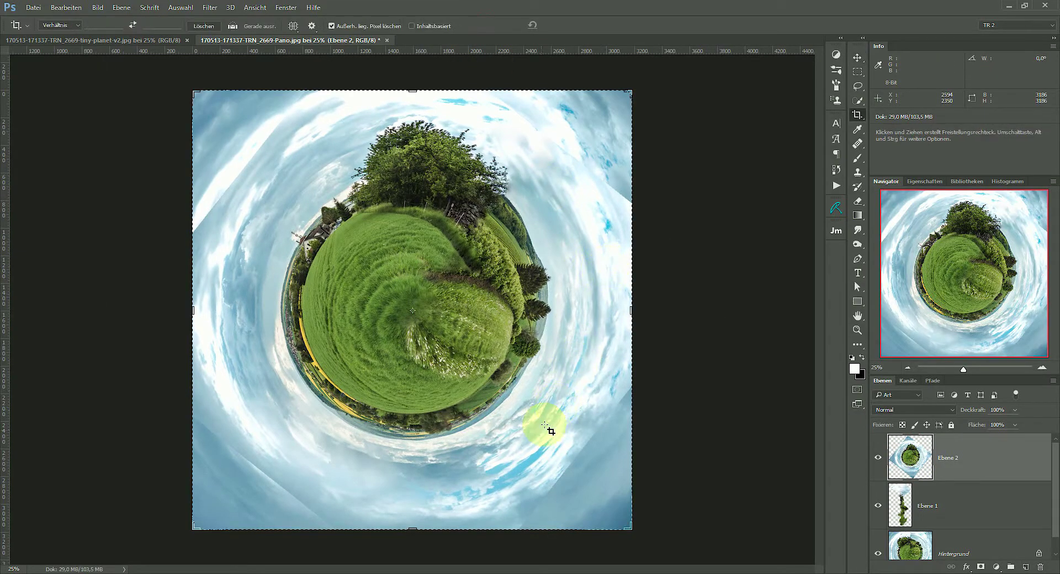
# Crop the rotated planet to a slightly smaller square and add empty layer Ebene 3.
pyautogui.press('c')
pyautogui.moveTo(630, 527); pyautogui.dragTo(580, 457)
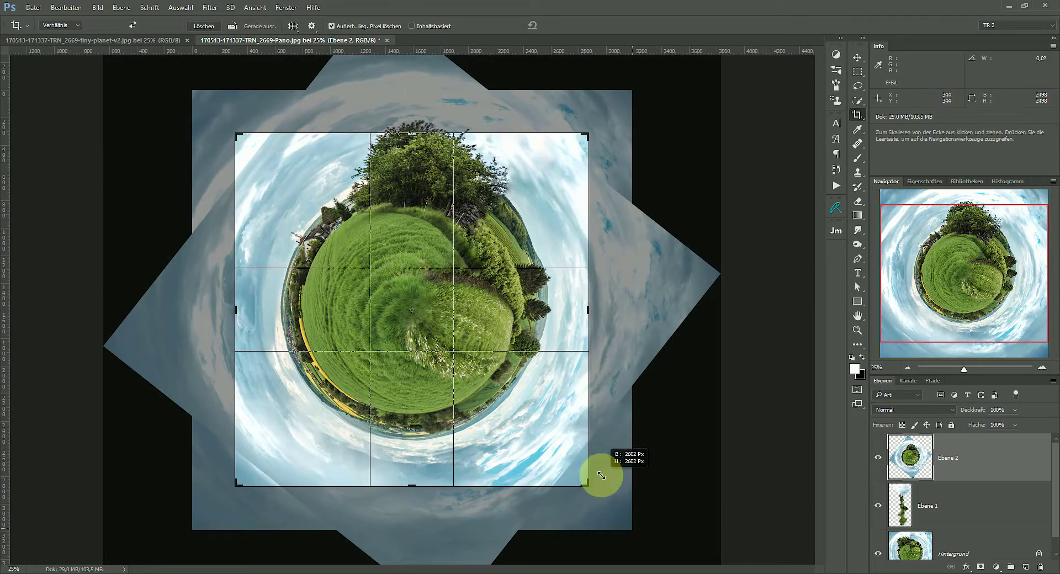
pyautogui.moveTo(580, 457); pyautogui.dragTo(643, 506)
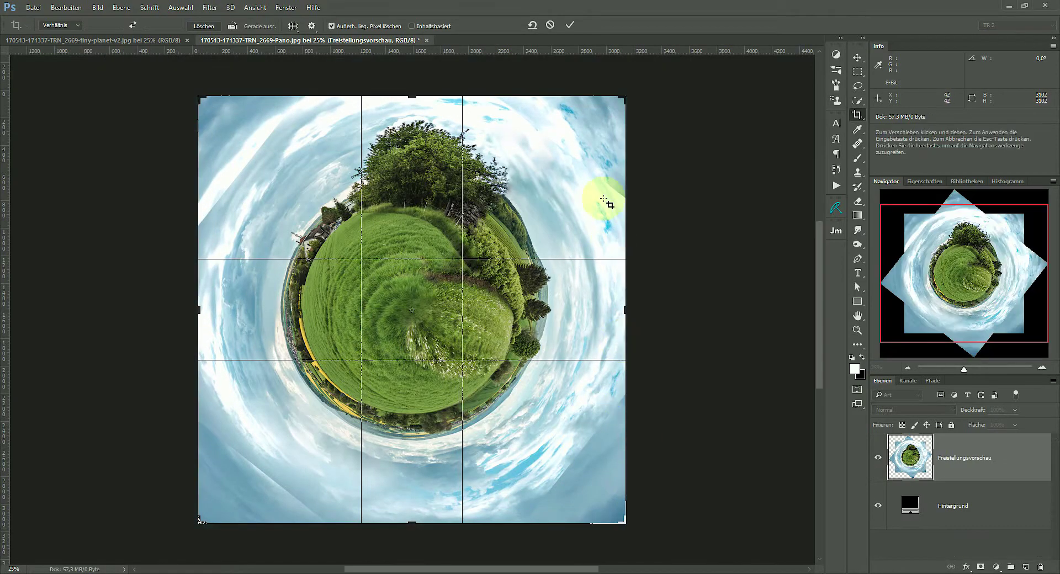
pyautogui.click(569, 25)
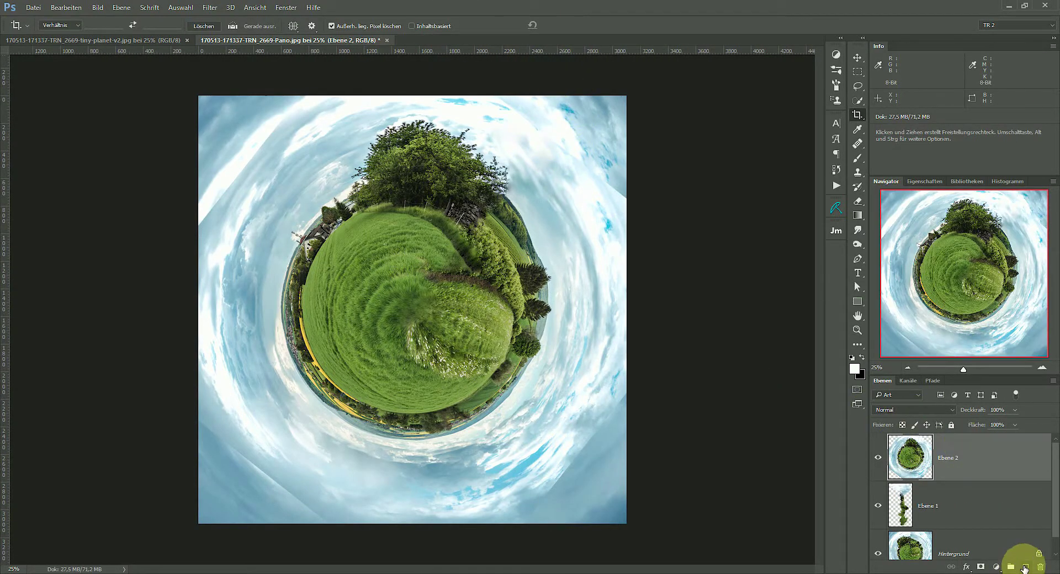
pyautogui.click(1025, 567)
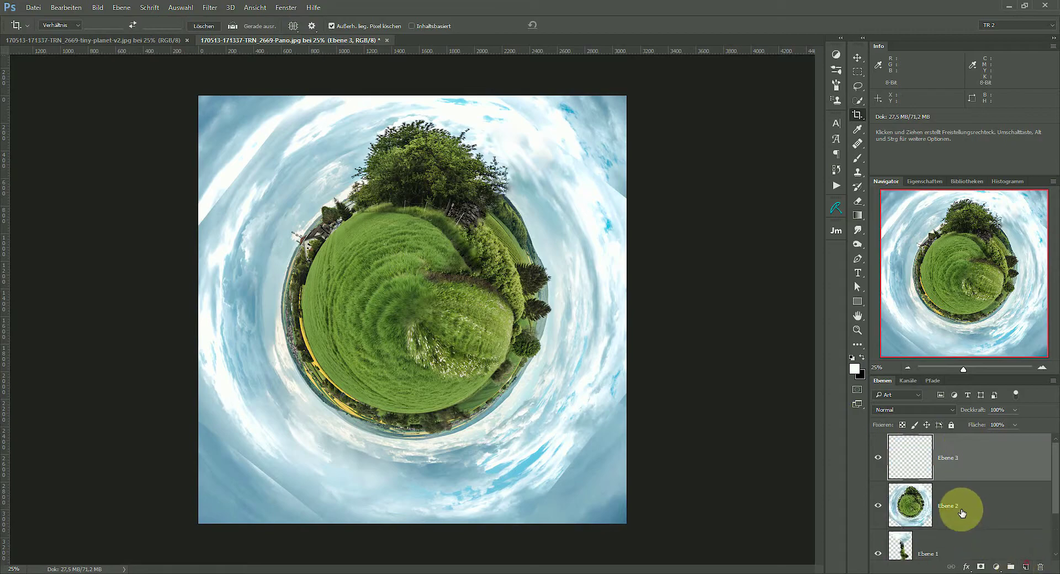
# Heal the blotchy cloud patches in the upper-right and upper-left sky with the Healing Brush.
pyautogui.click(857, 143)
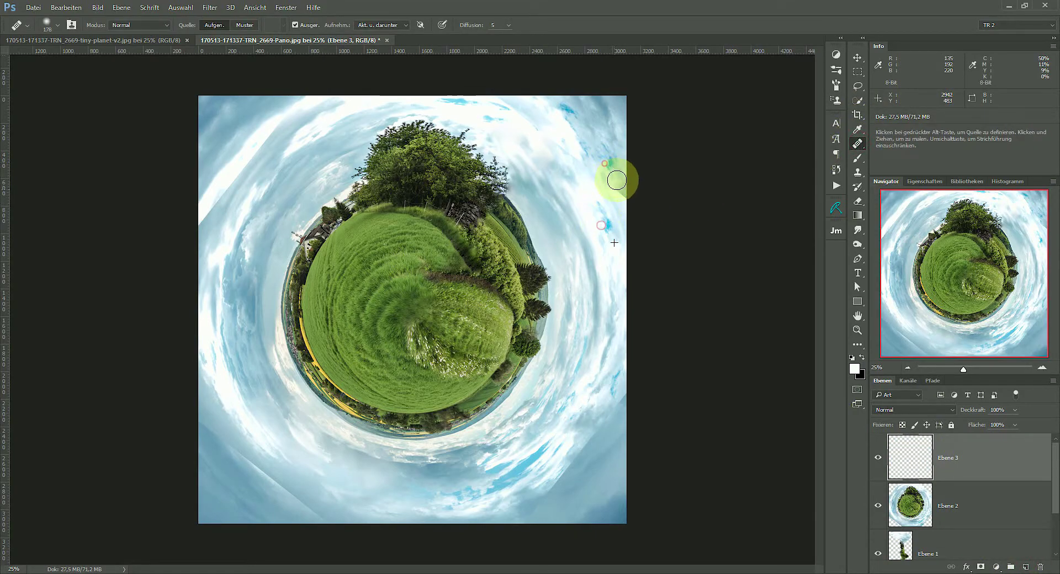
pyautogui.click(600, 208)
pyautogui.click(578, 155)
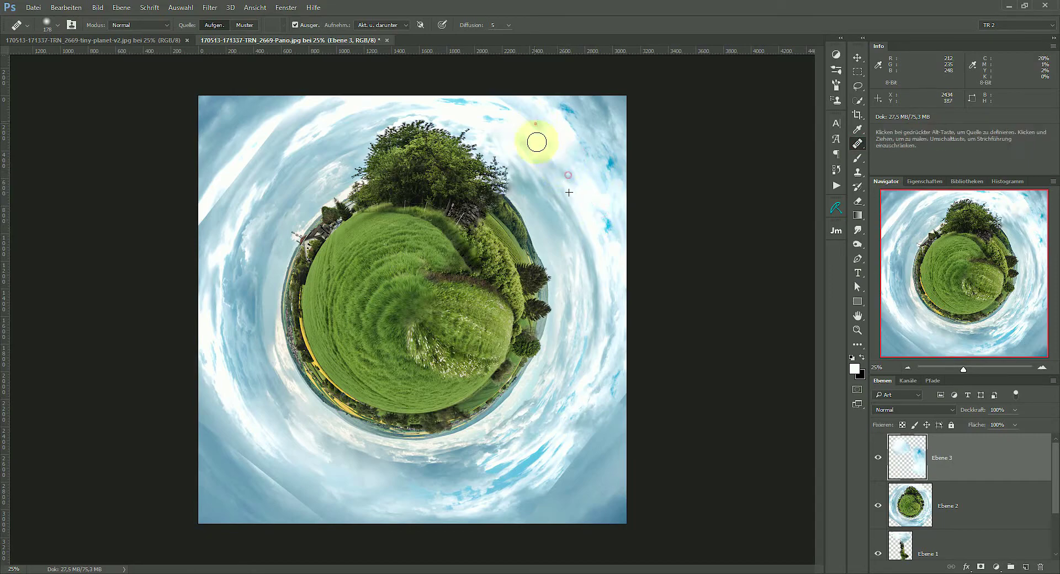
pyautogui.moveTo(537, 142)
pyautogui.mouseDown()
pyautogui.moveTo(544, 123)
pyautogui.moveTo(287, 159)
pyautogui.mouseUp()
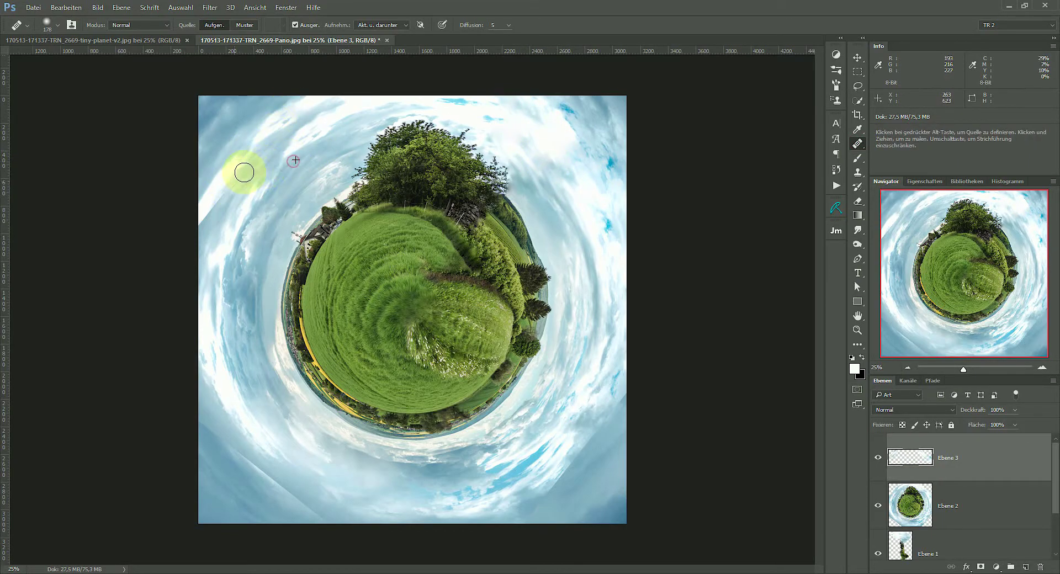
pyautogui.click(218, 208)
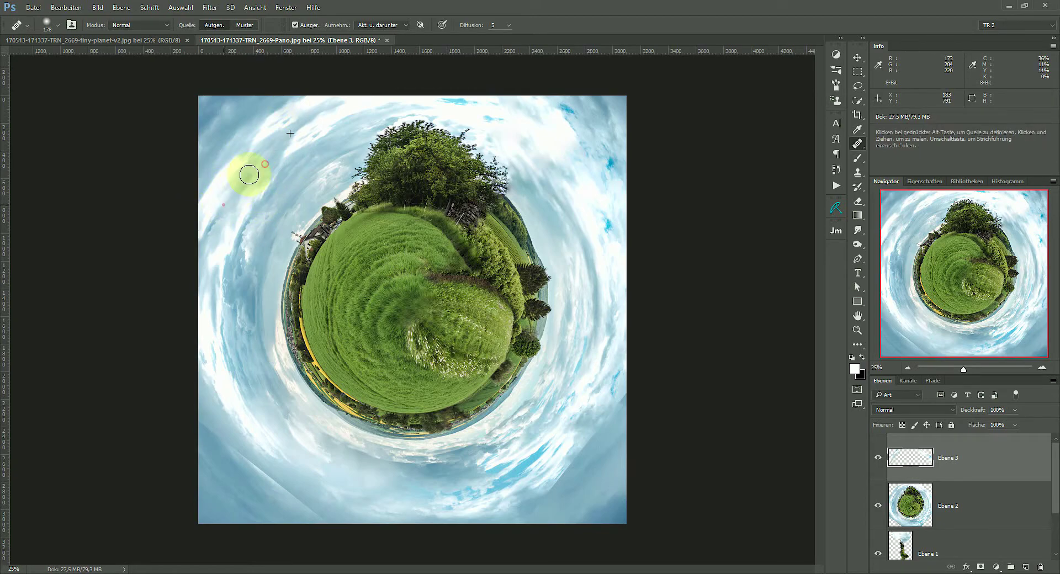
# Heal the lower-left and lower-right sky clouds, enlarging the brush for the lower-right area.
pyautogui.moveTo(234, 396)
pyautogui.mouseDown()
pyautogui.moveTo(213, 432)
pyautogui.moveTo(273, 449)
pyautogui.moveTo(265, 456)
pyautogui.mouseUp()
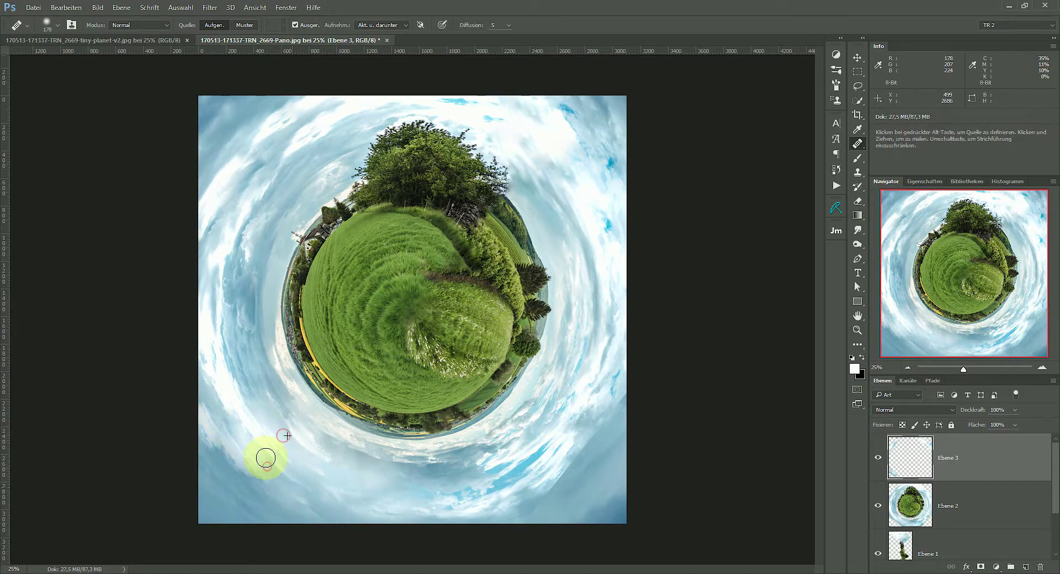
pyautogui.click(305, 503)
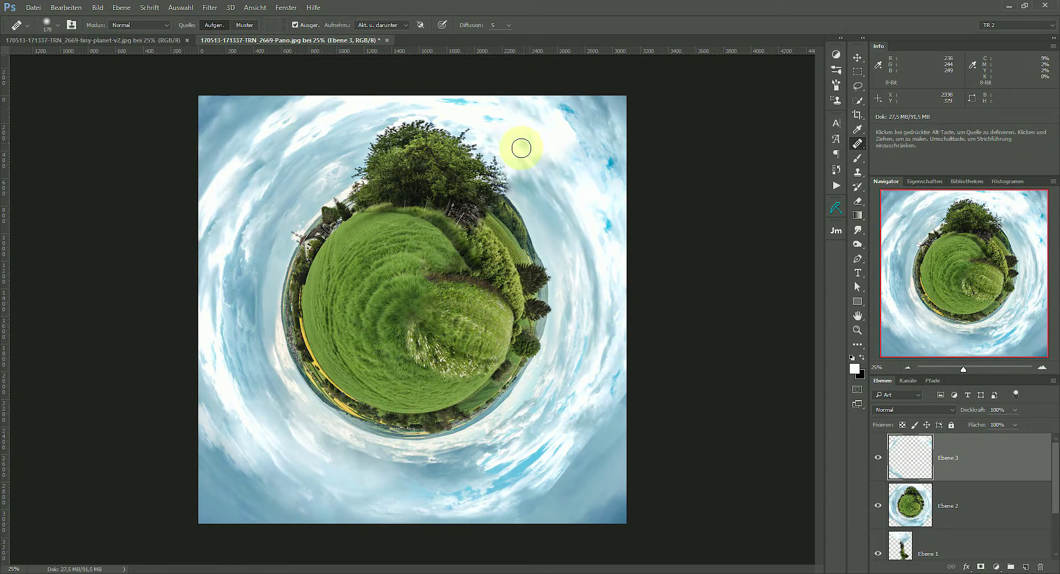
pyautogui.click(517, 464)
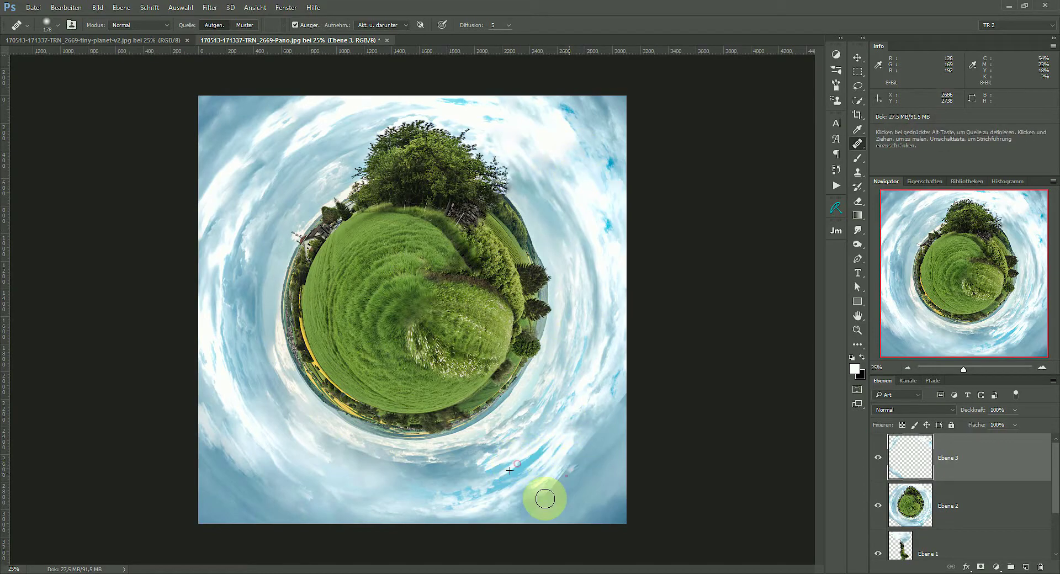
pyautogui.moveTo(565, 475); pyautogui.dragTo(597, 429)
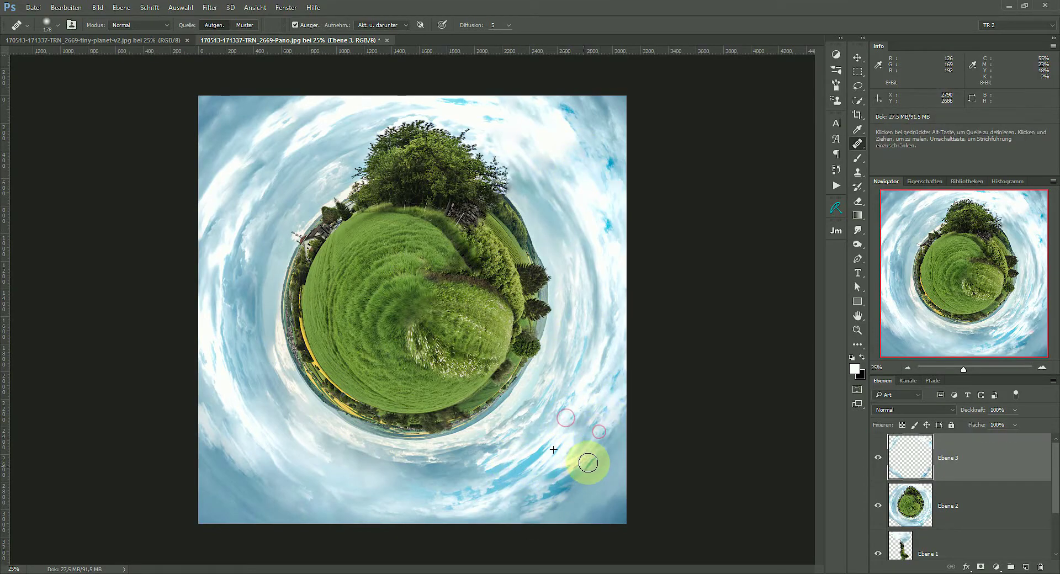
pyautogui.moveTo(587, 464); pyautogui.dragTo(576, 453)
pyautogui.moveTo(592, 344); pyautogui.dragTo(601, 344)
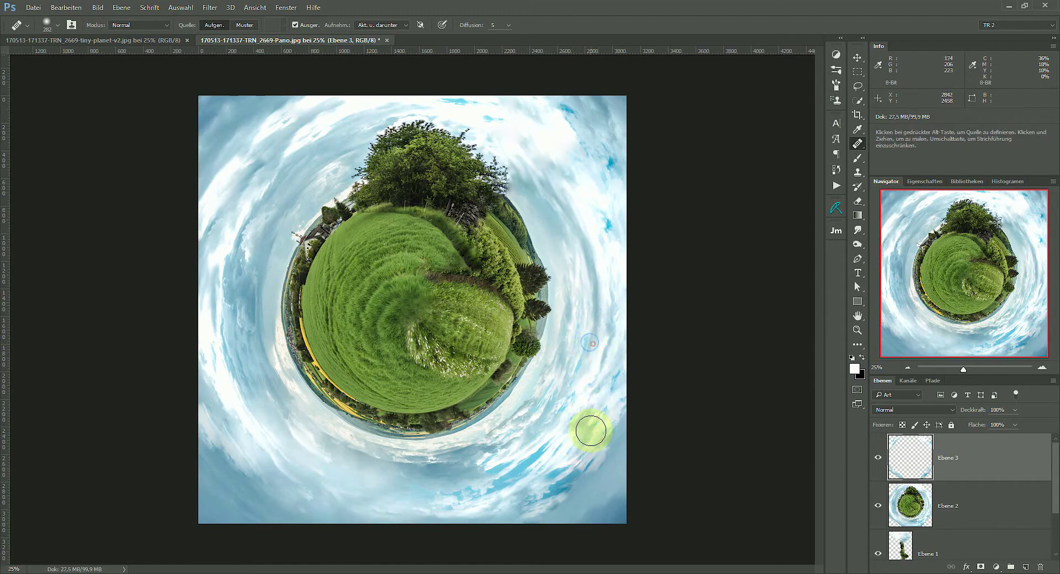
pyautogui.moveTo(589, 453); pyautogui.dragTo(617, 457)
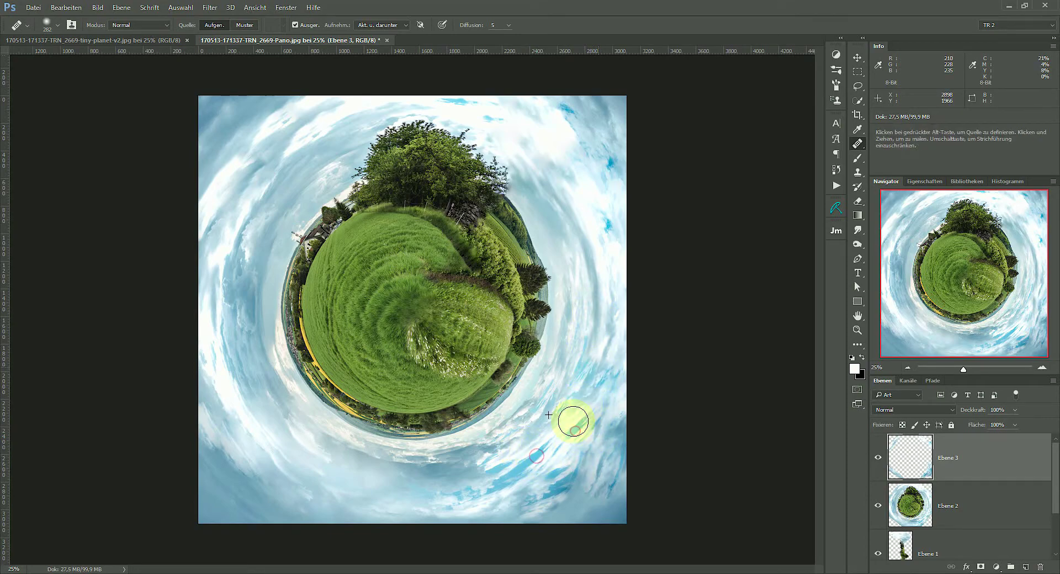
pyautogui.click(981, 505)
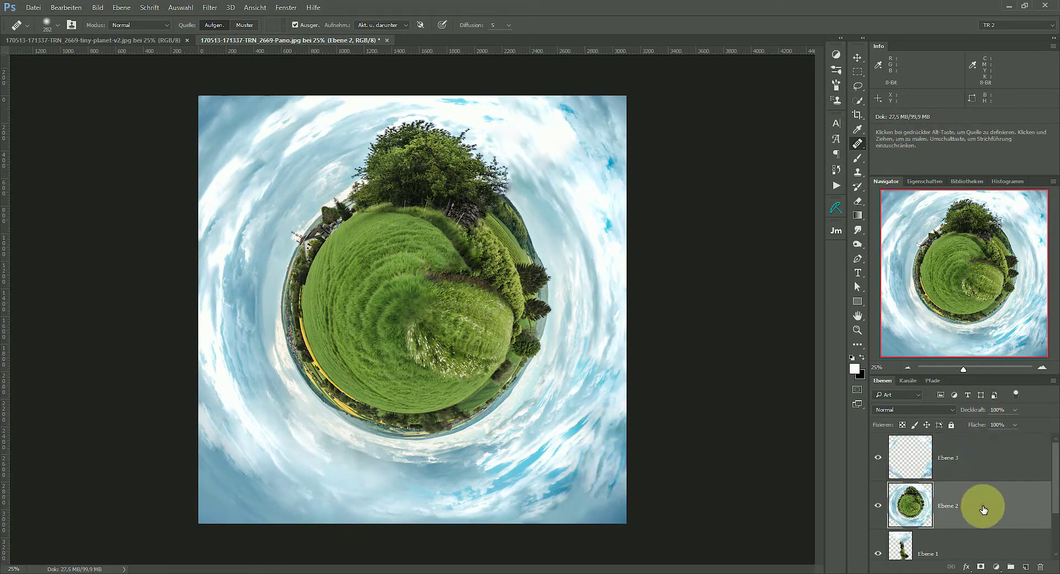
pyautogui.hotkey('ctrl', '-')
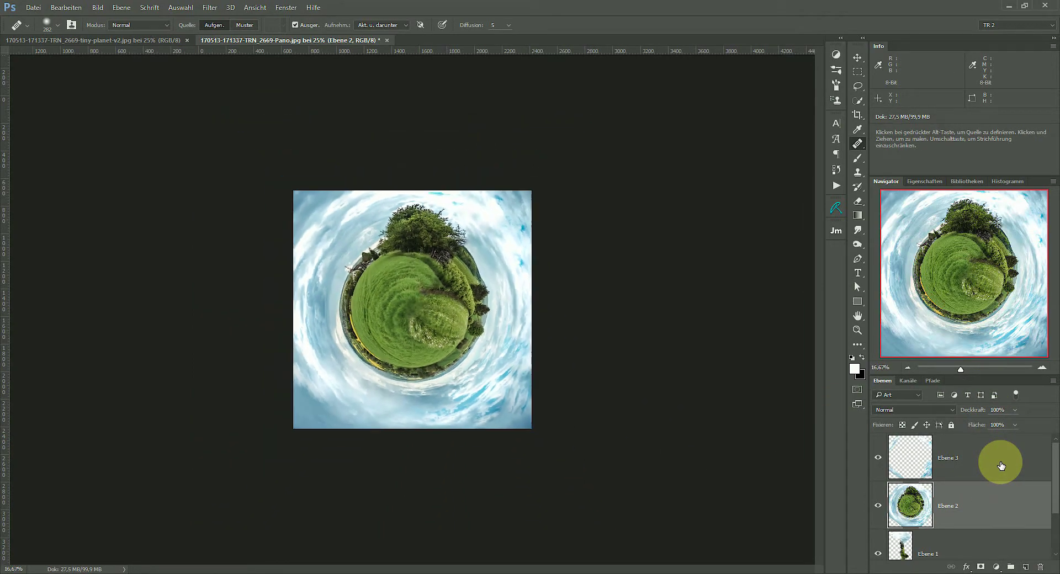